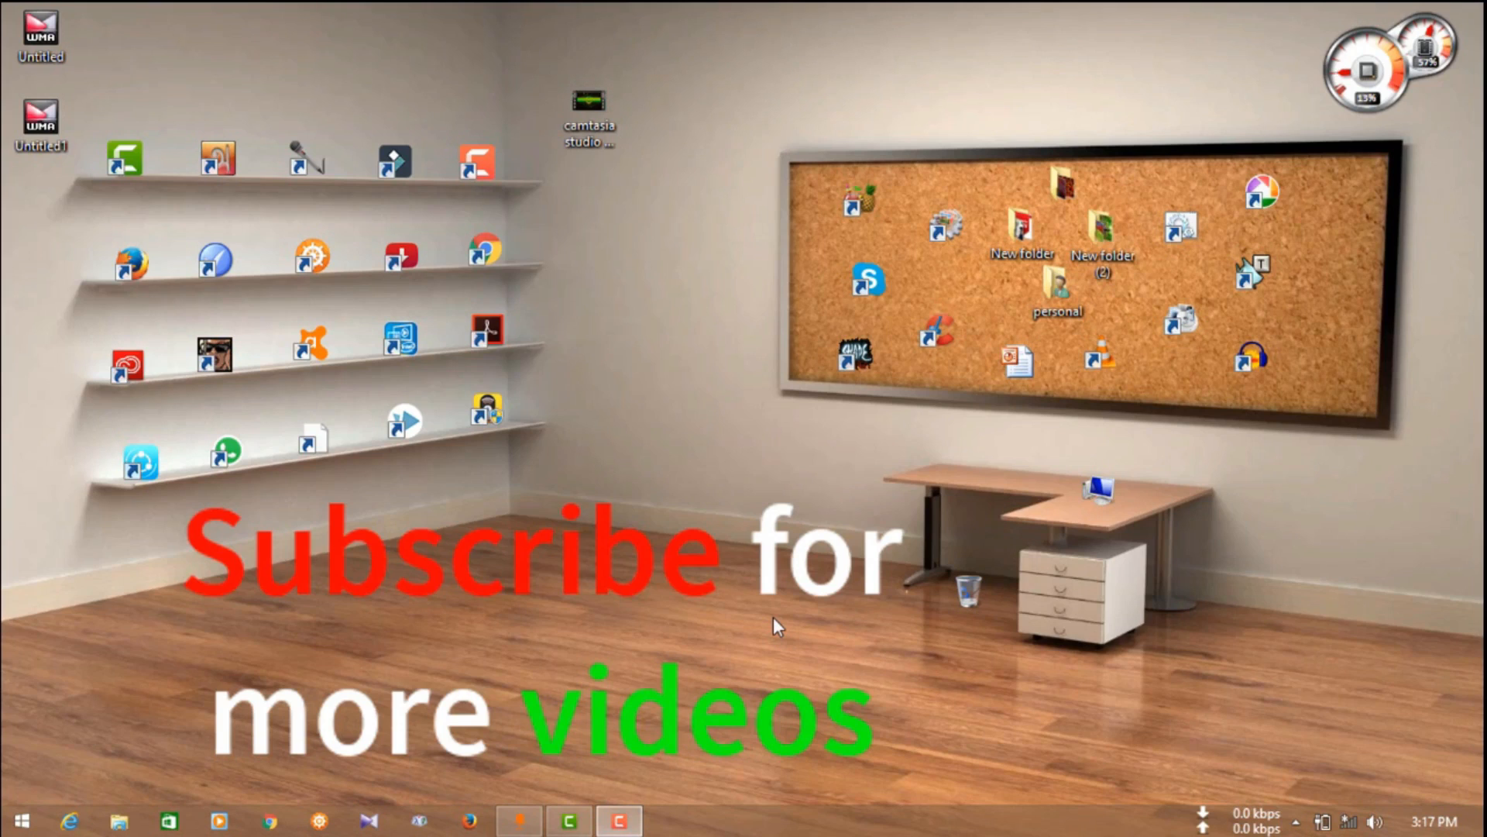
# - Switch to Camtasia, open the screen recorder, and return to the editor without keeping the recorder window open
pyautogui.click(569, 817)
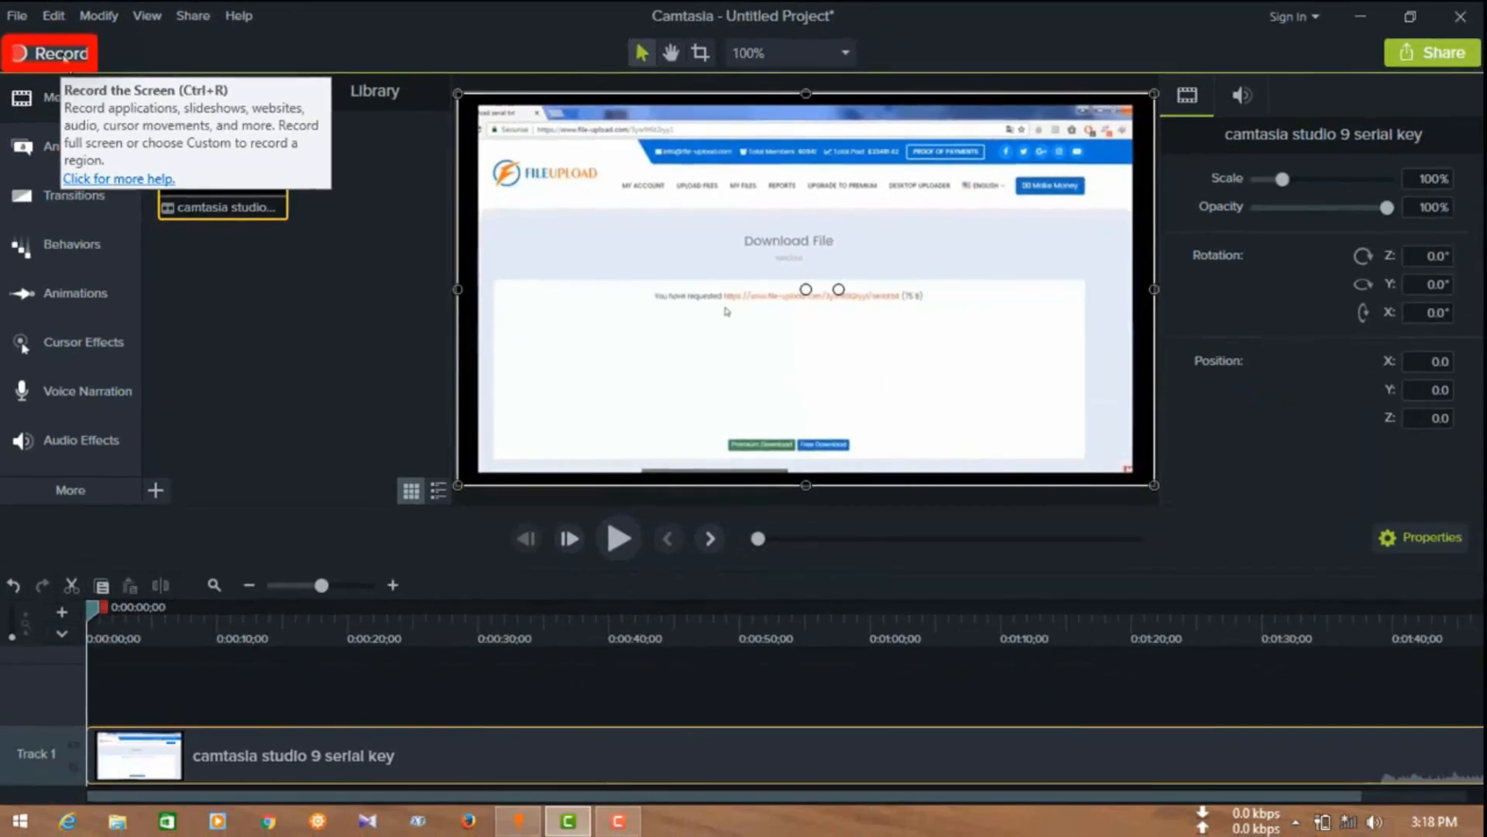
pyautogui.click(62, 53)
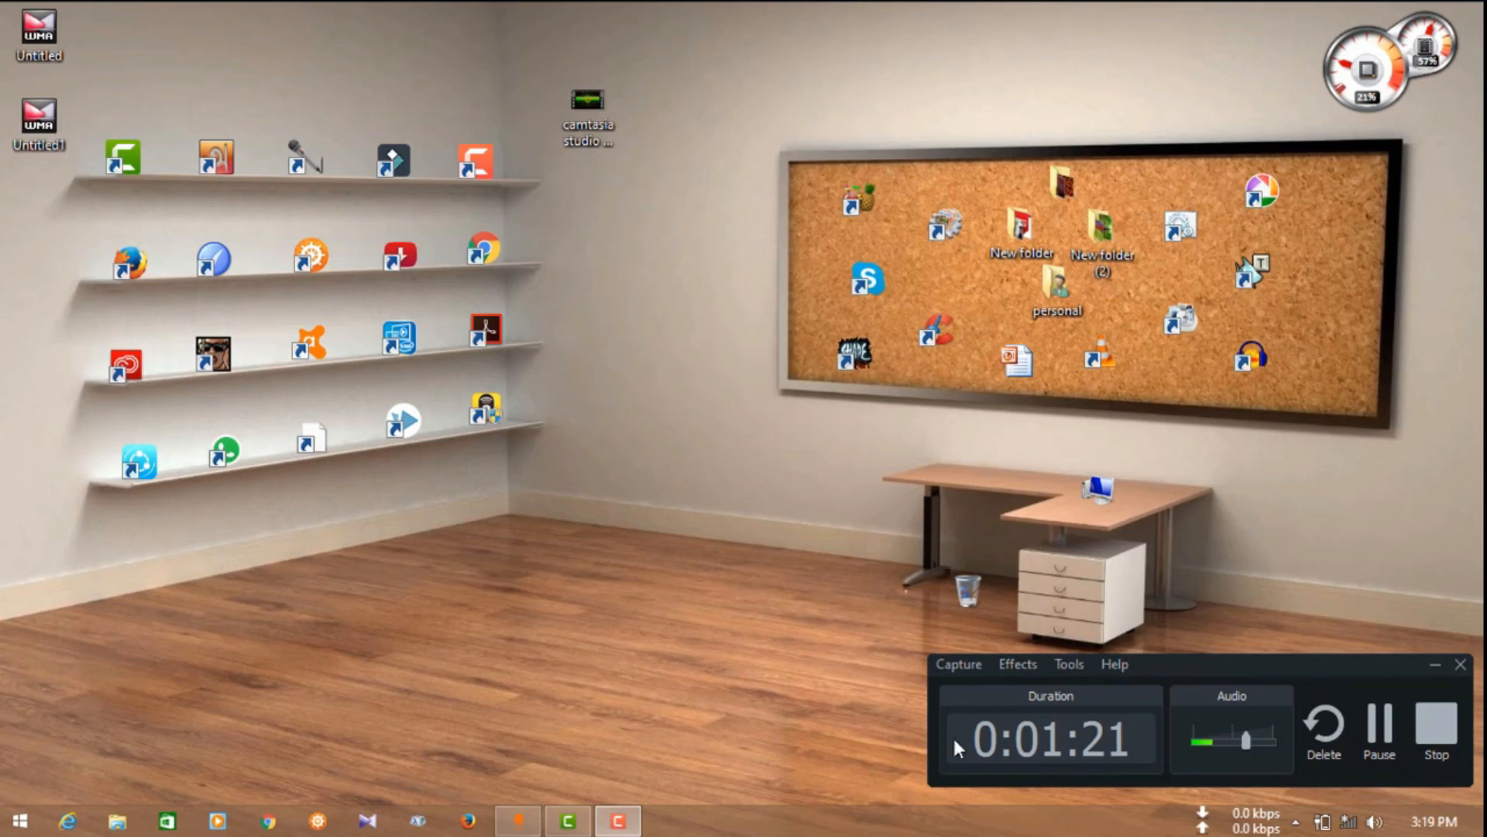
pyautogui.click(1433, 665)
pyautogui.click(568, 820)
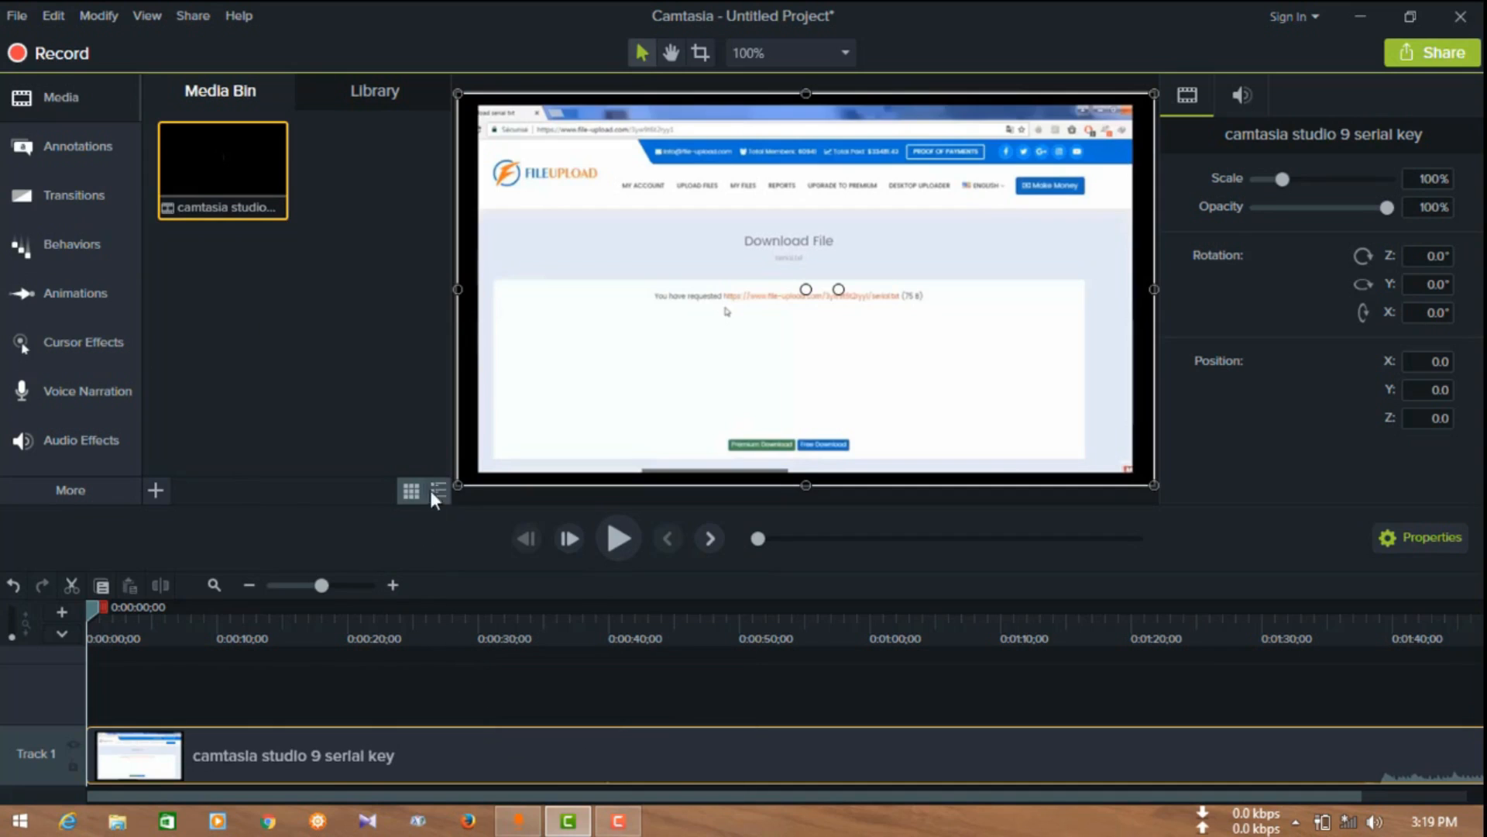
# - Examine the media bin and each annotation category, from callouts, arrows and shapes to blur, sketch motion and keystroke callouts
pyautogui.click(53, 99)
pyautogui.click(52, 99)
pyautogui.click(80, 161)
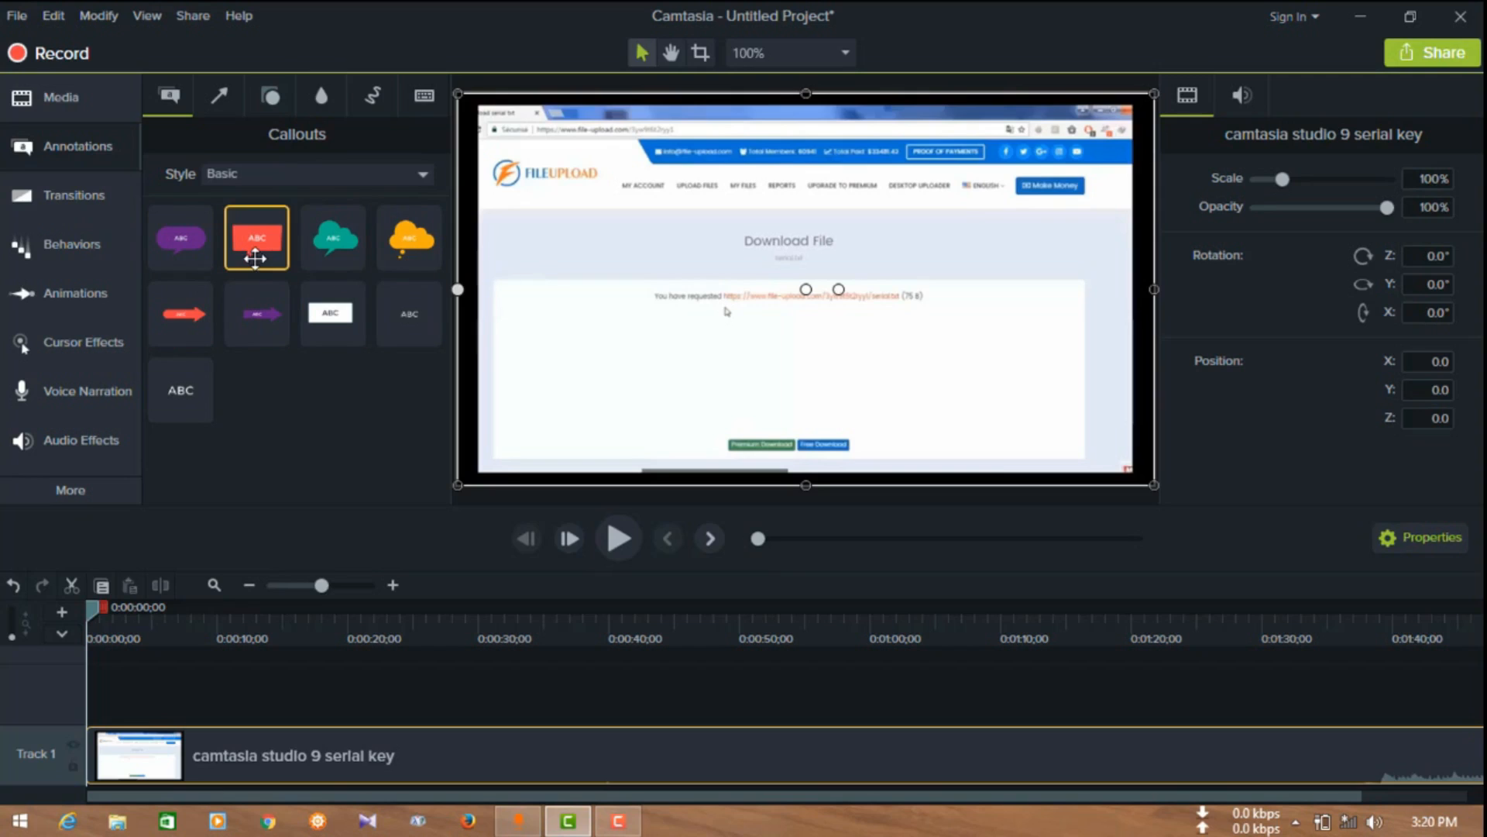
pyautogui.click(220, 96)
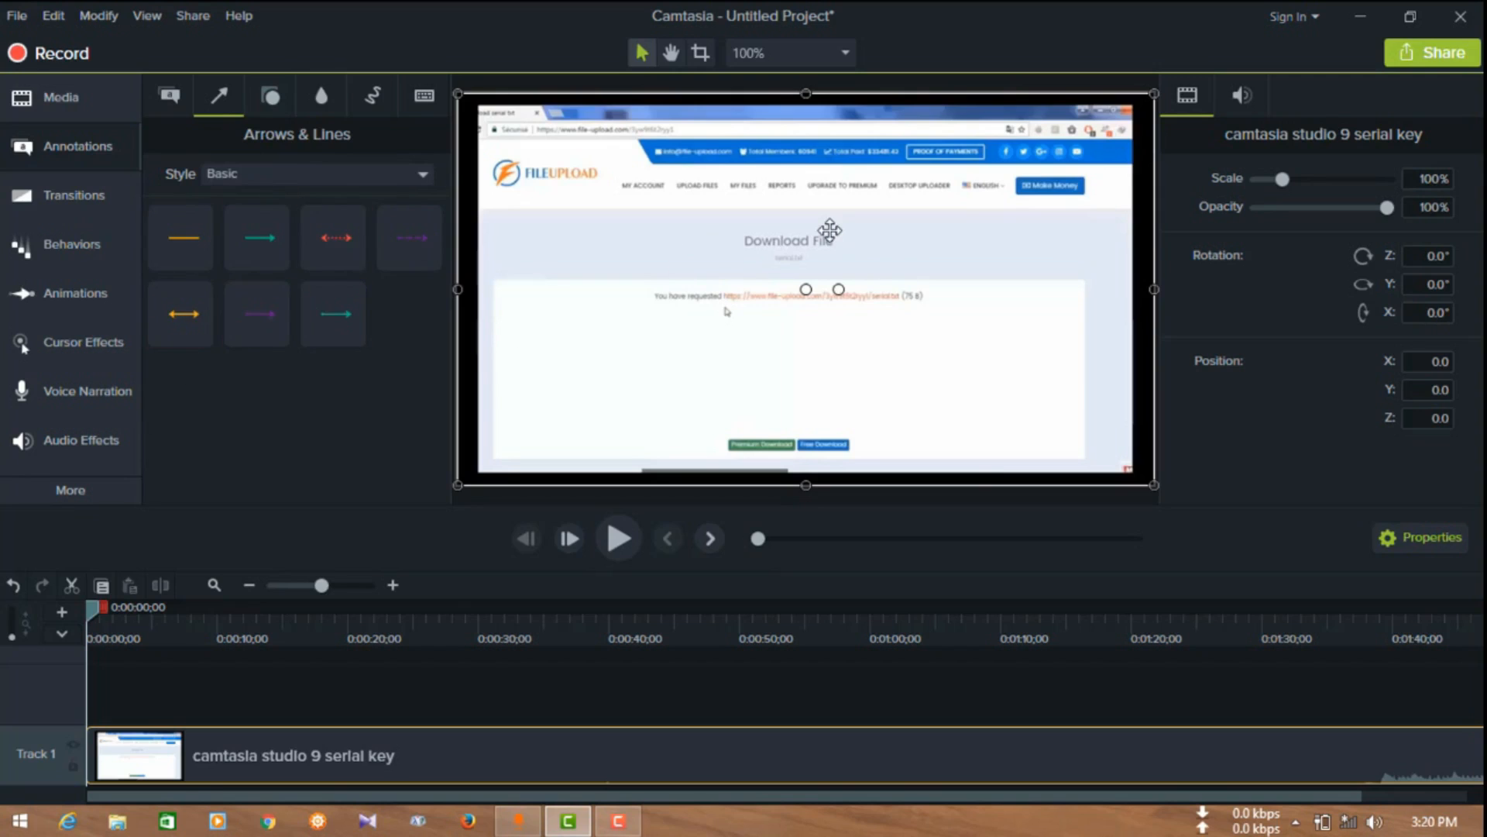
pyautogui.click(276, 105)
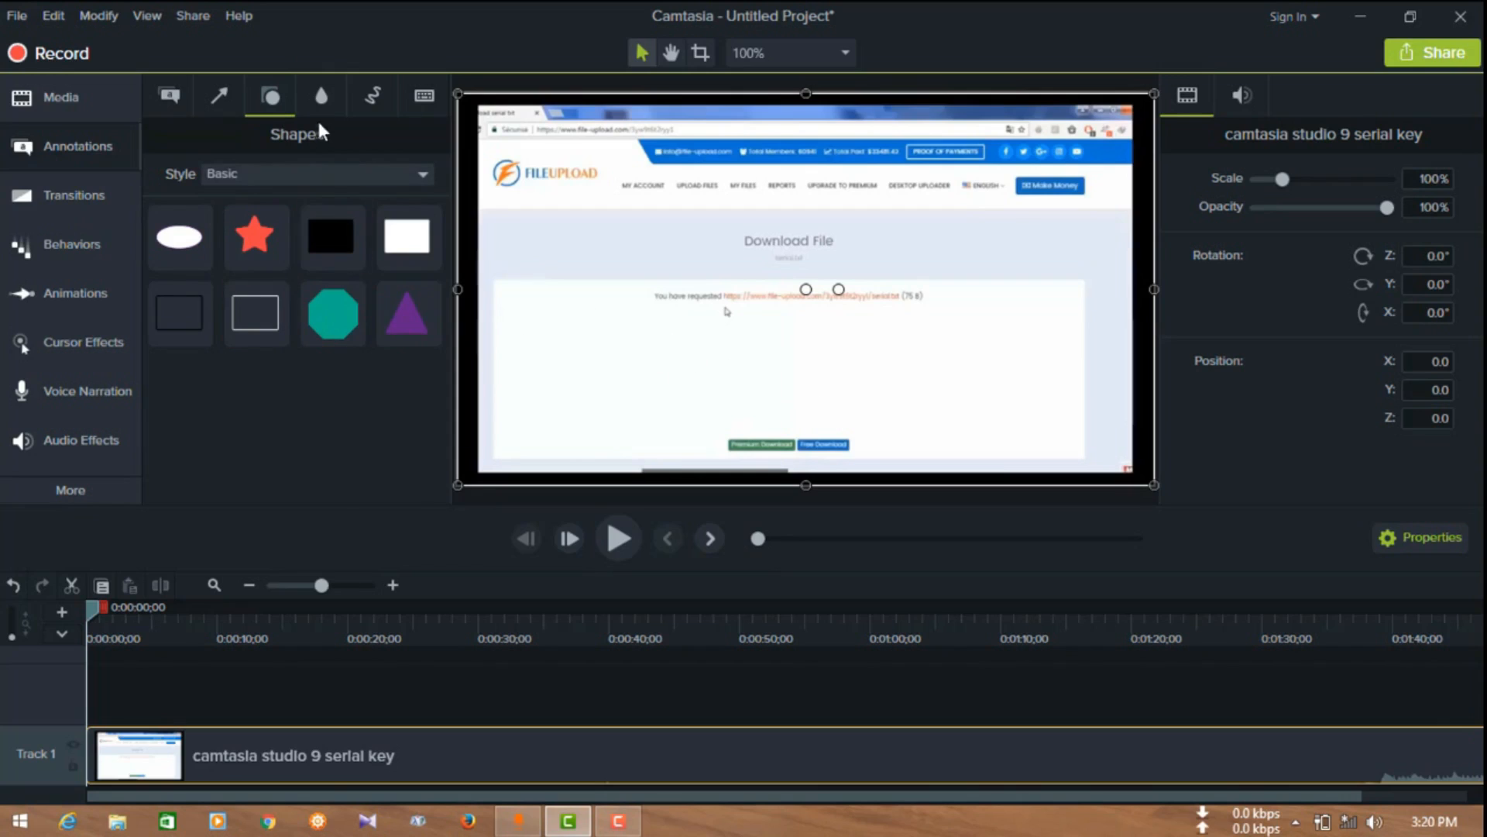
pyautogui.click(321, 96)
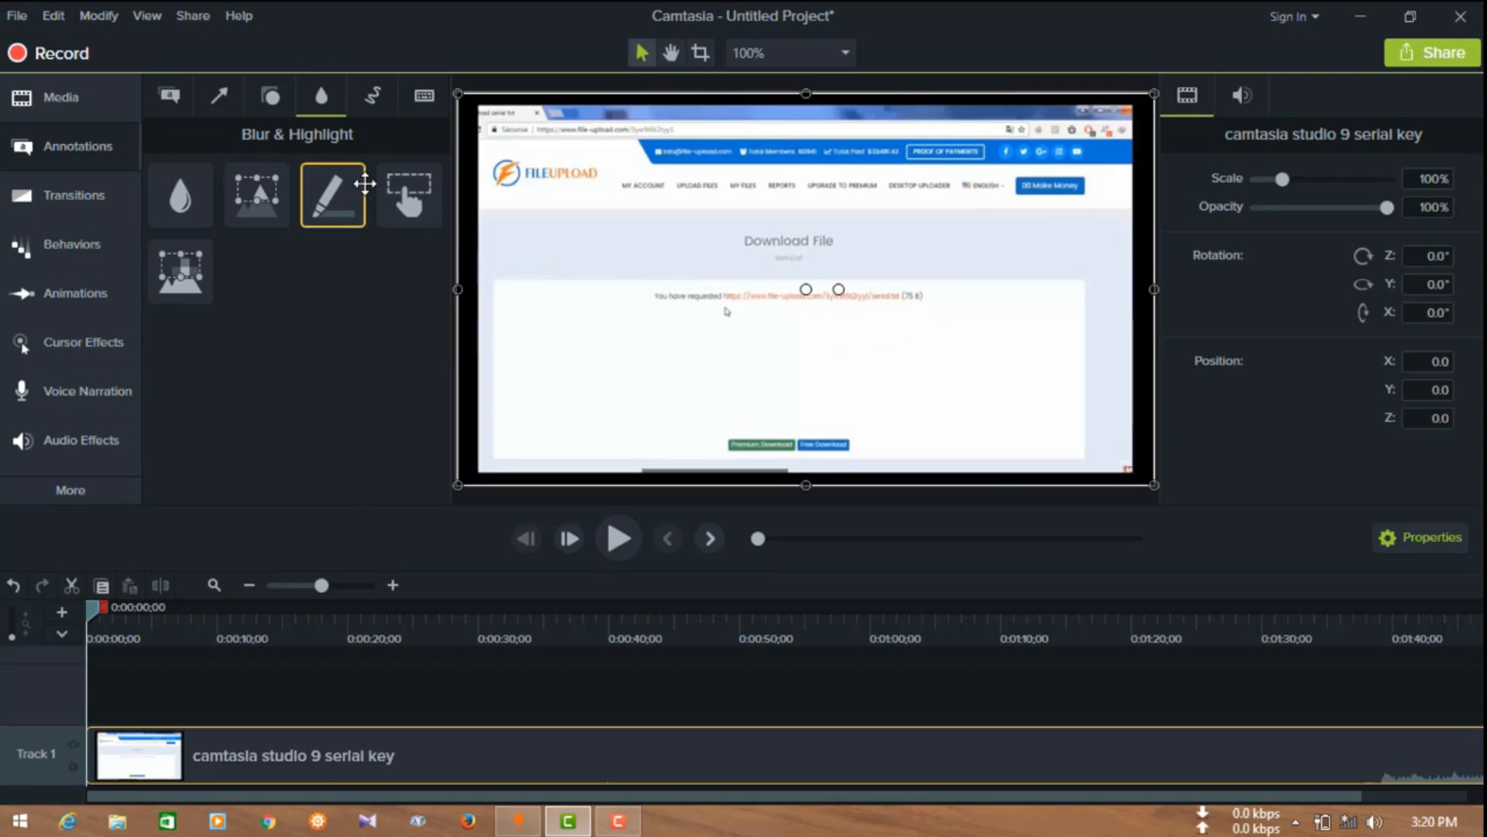
pyautogui.click(378, 96)
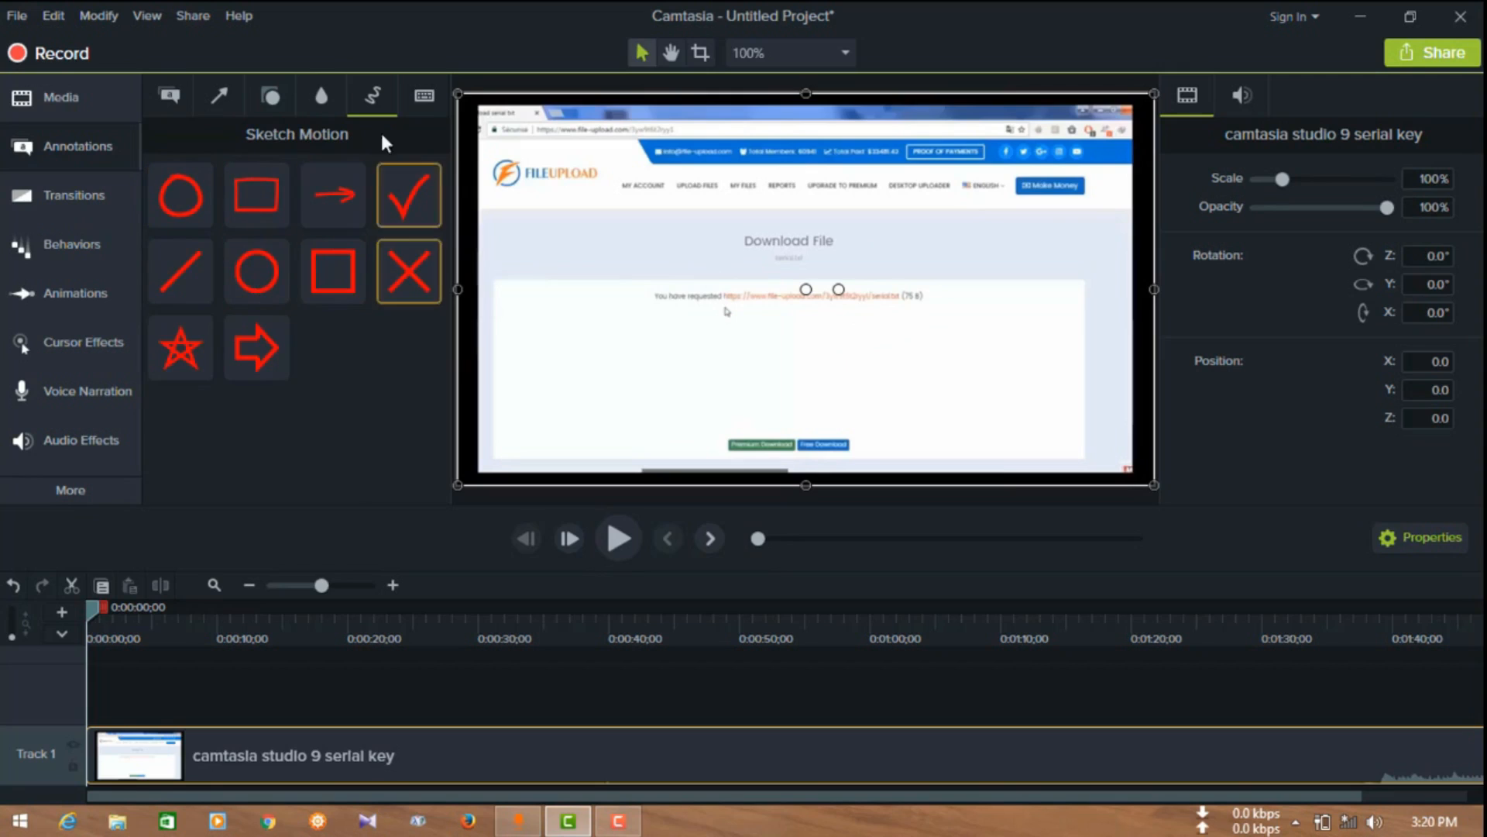
pyautogui.click(424, 96)
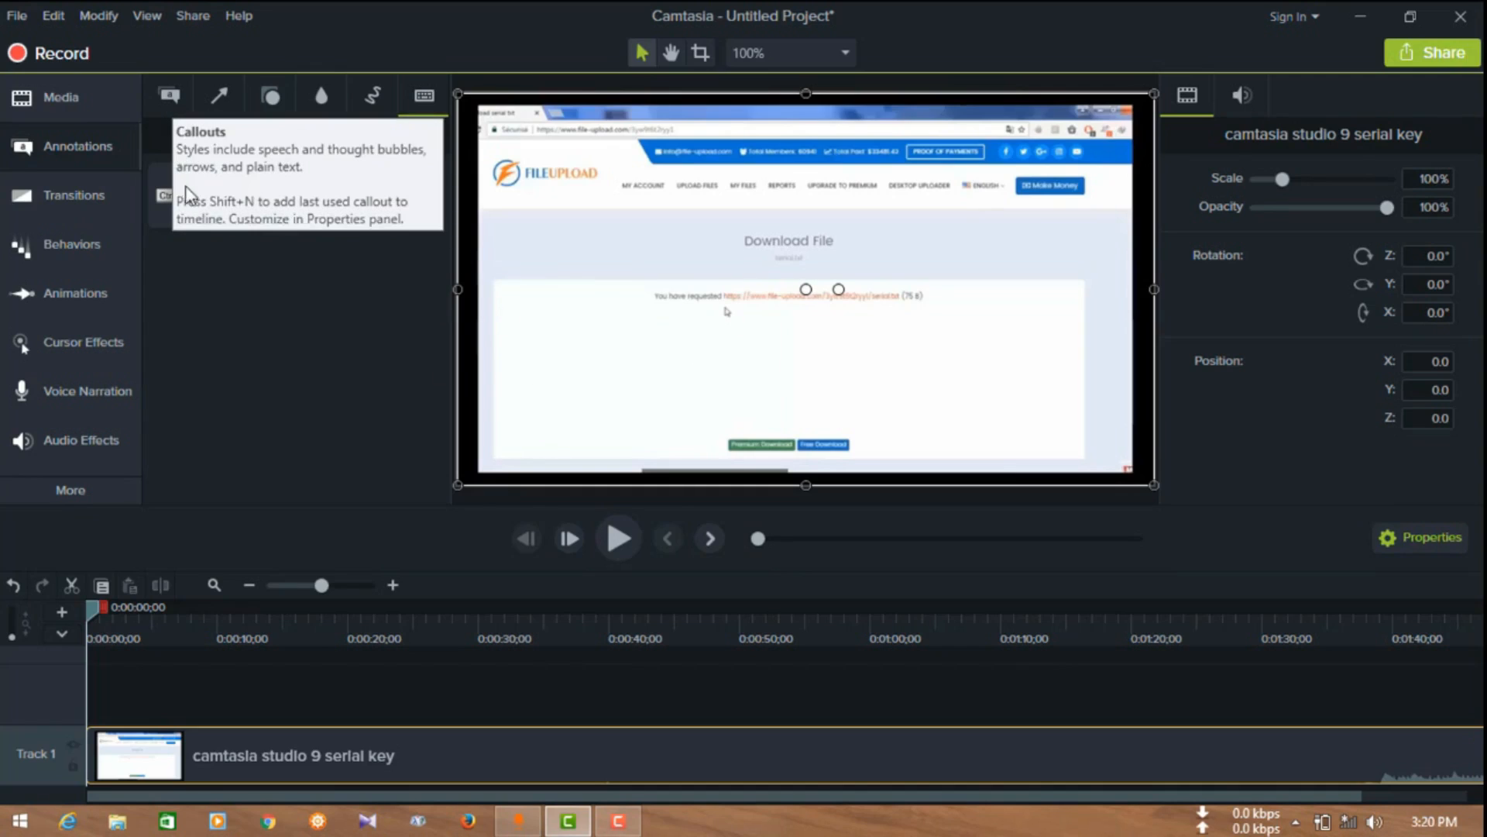
# - Split the Track 1 clip at 0:00:13;20 and apply the Page roll transition at the cut
pyautogui.click(84, 190)
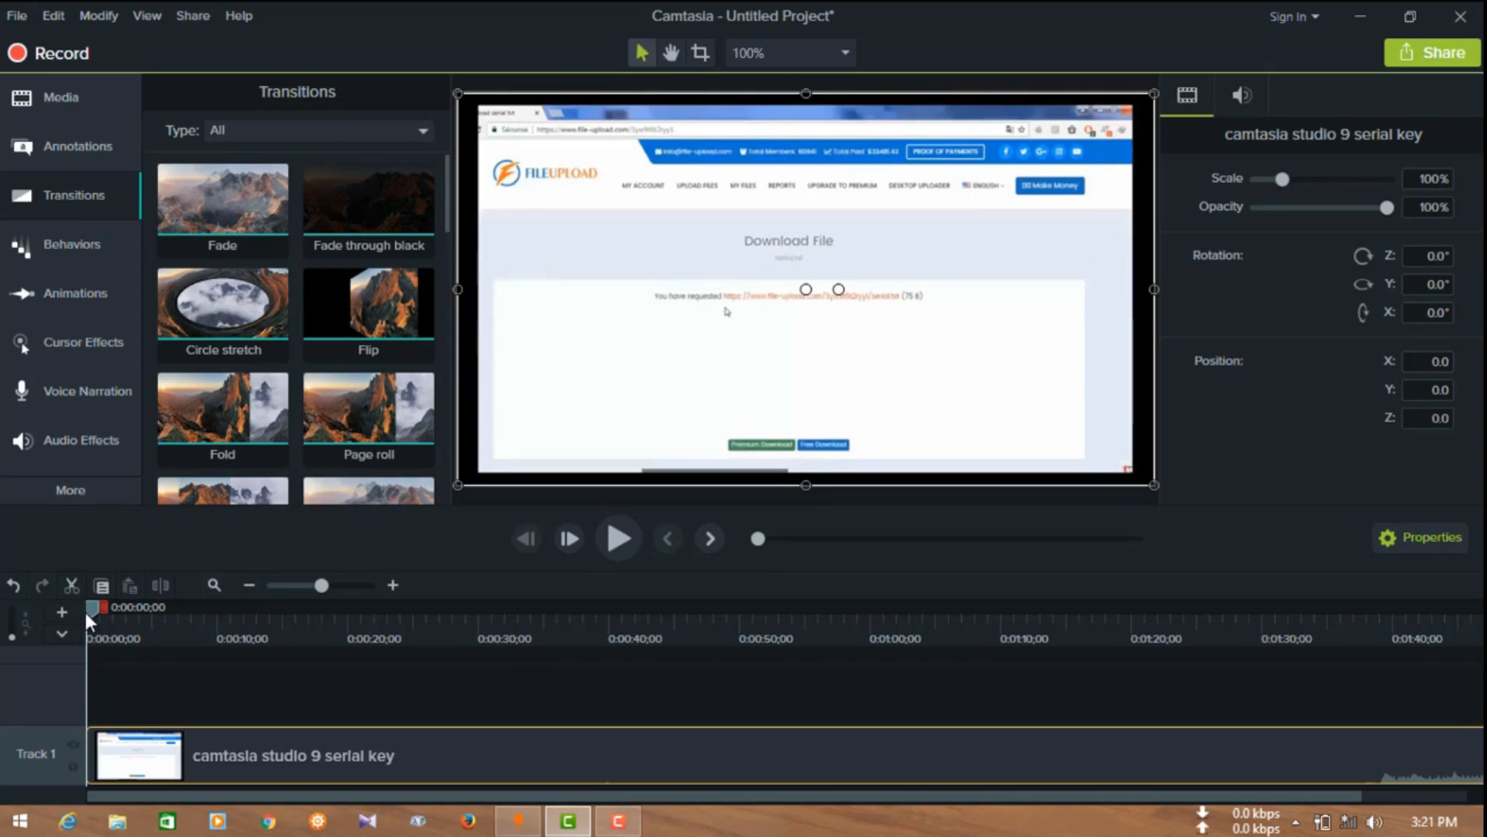
pyautogui.moveTo(91, 611); pyautogui.dragTo(277, 669)
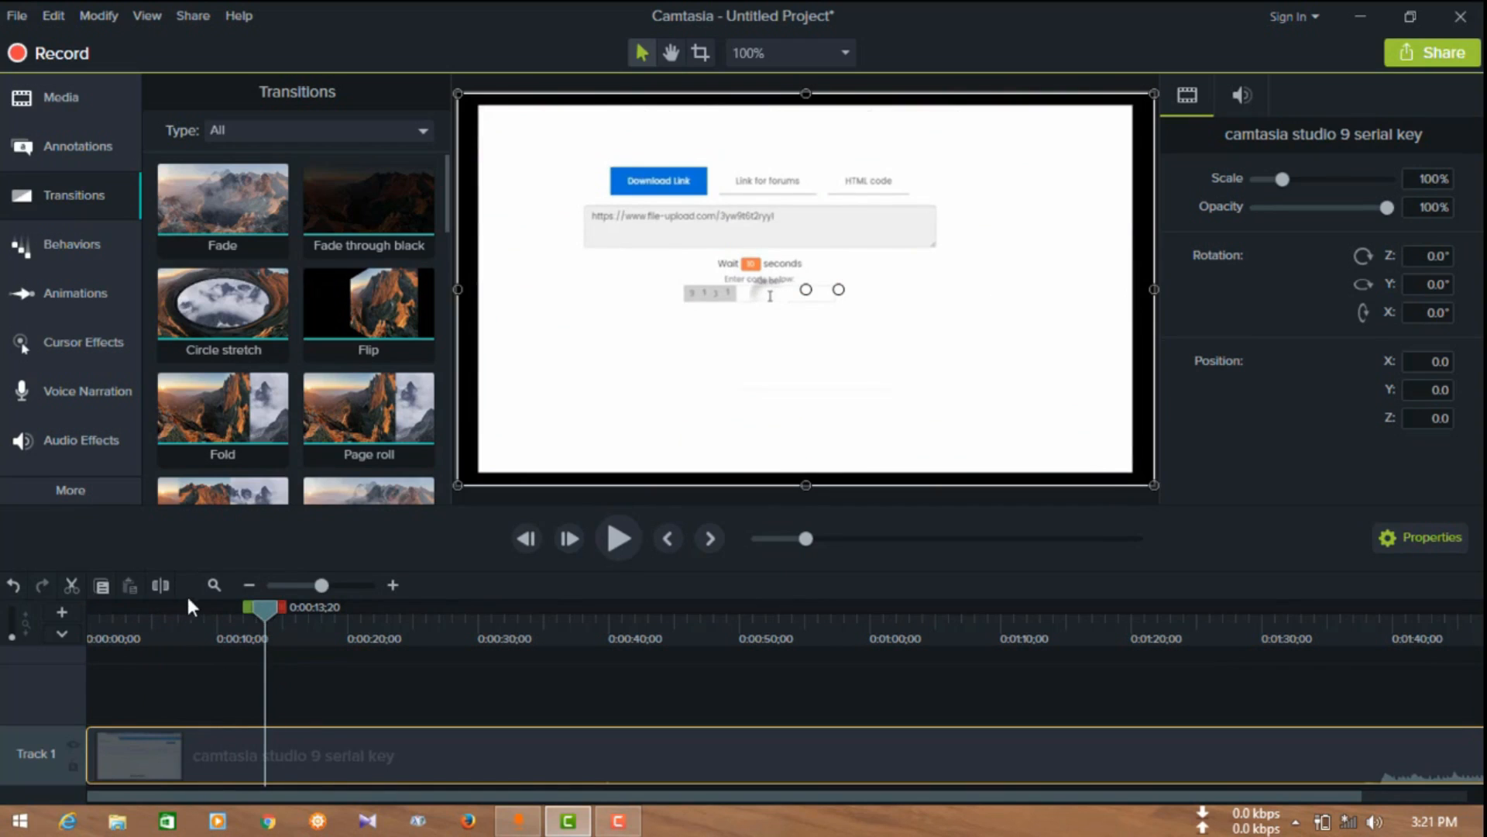
pyautogui.click(157, 585)
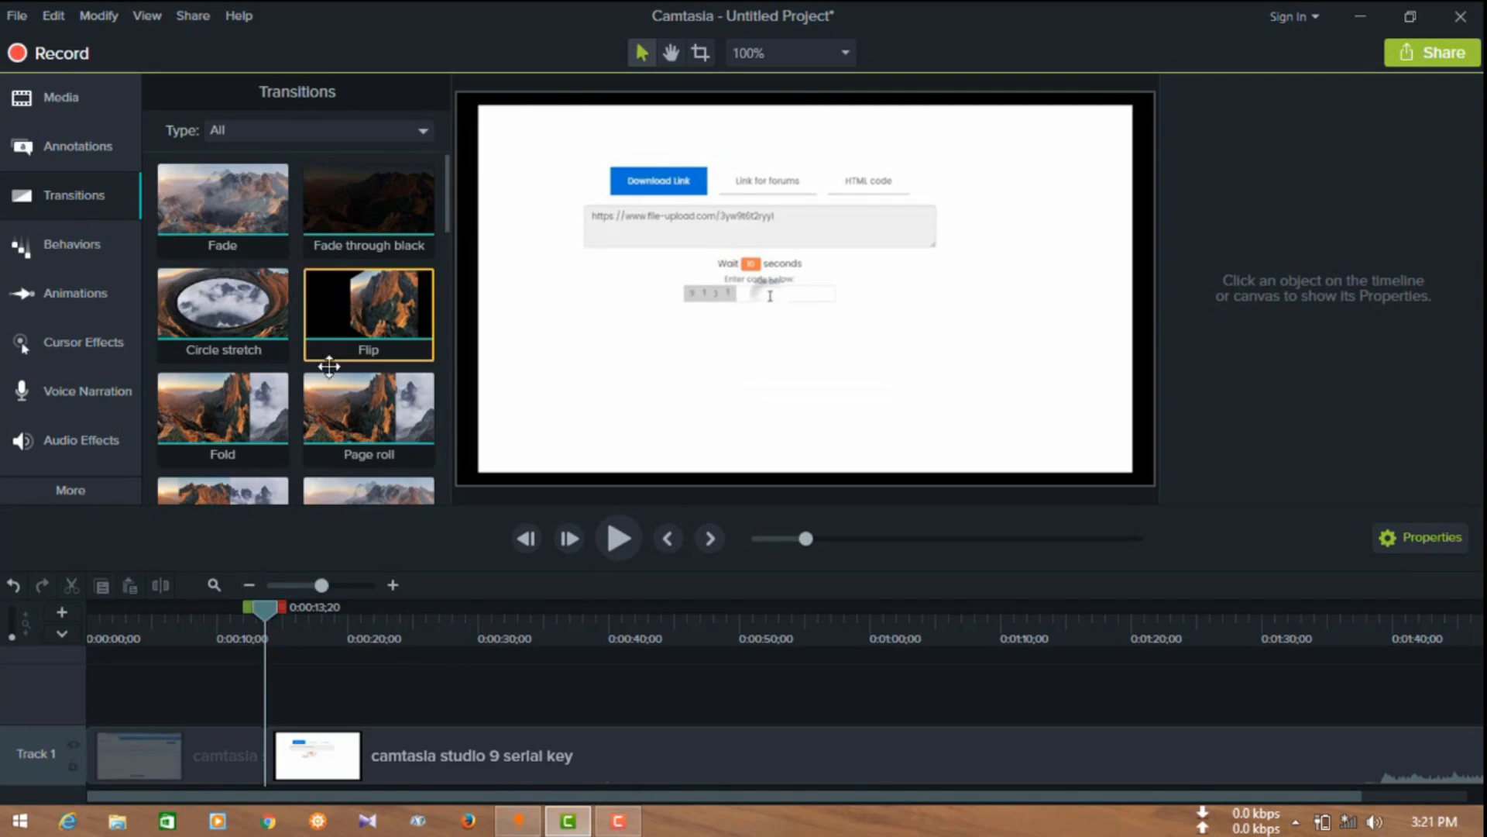
pyautogui.moveTo(361, 412); pyautogui.dragTo(276, 760)
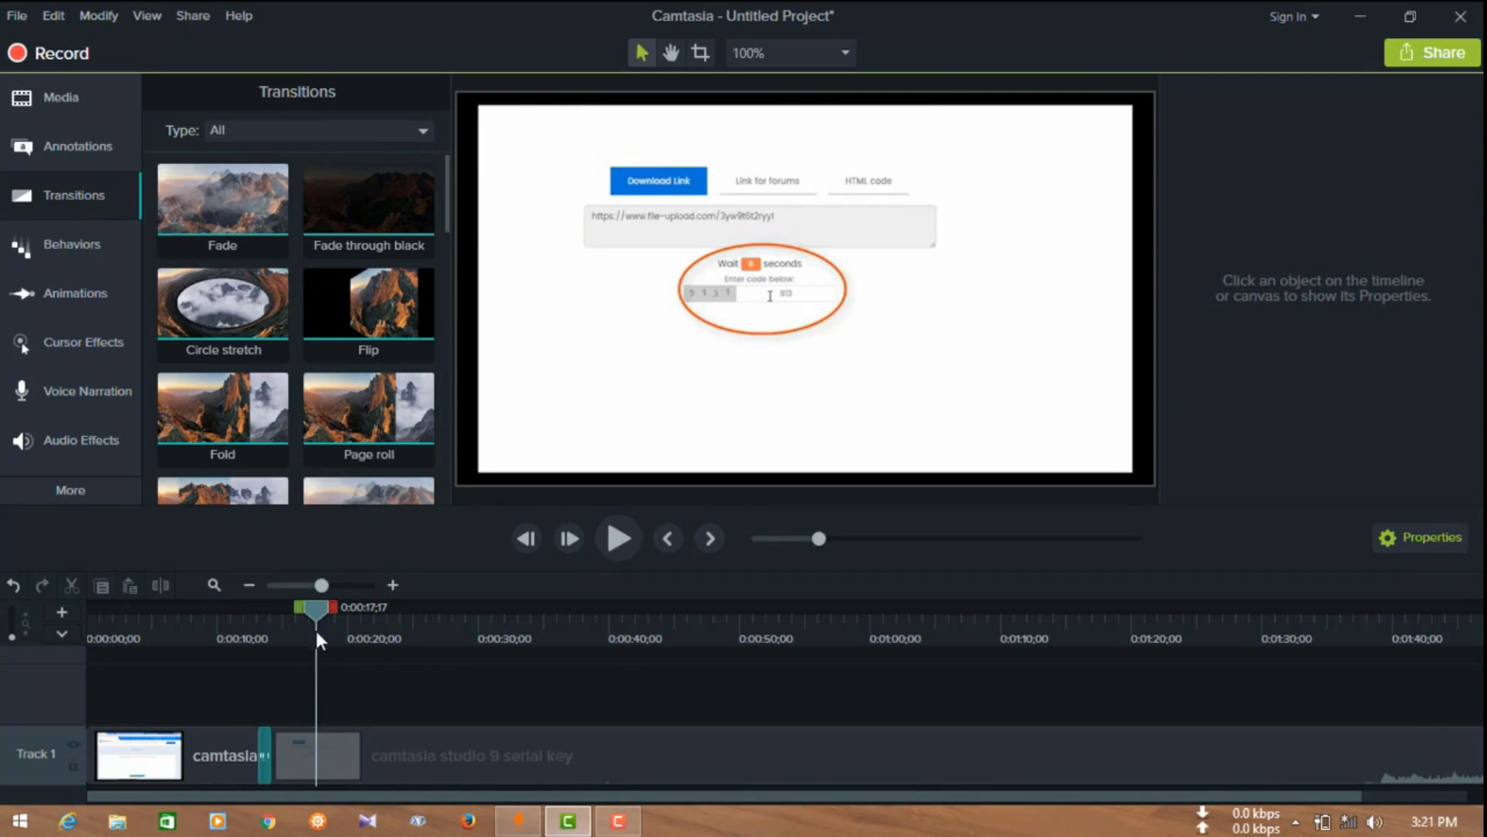
# - Play back the section around the cut to preview the transition, and return the playhead to 0:00:09;17
pyautogui.moveTo(313, 612); pyautogui.dragTo(241, 628)
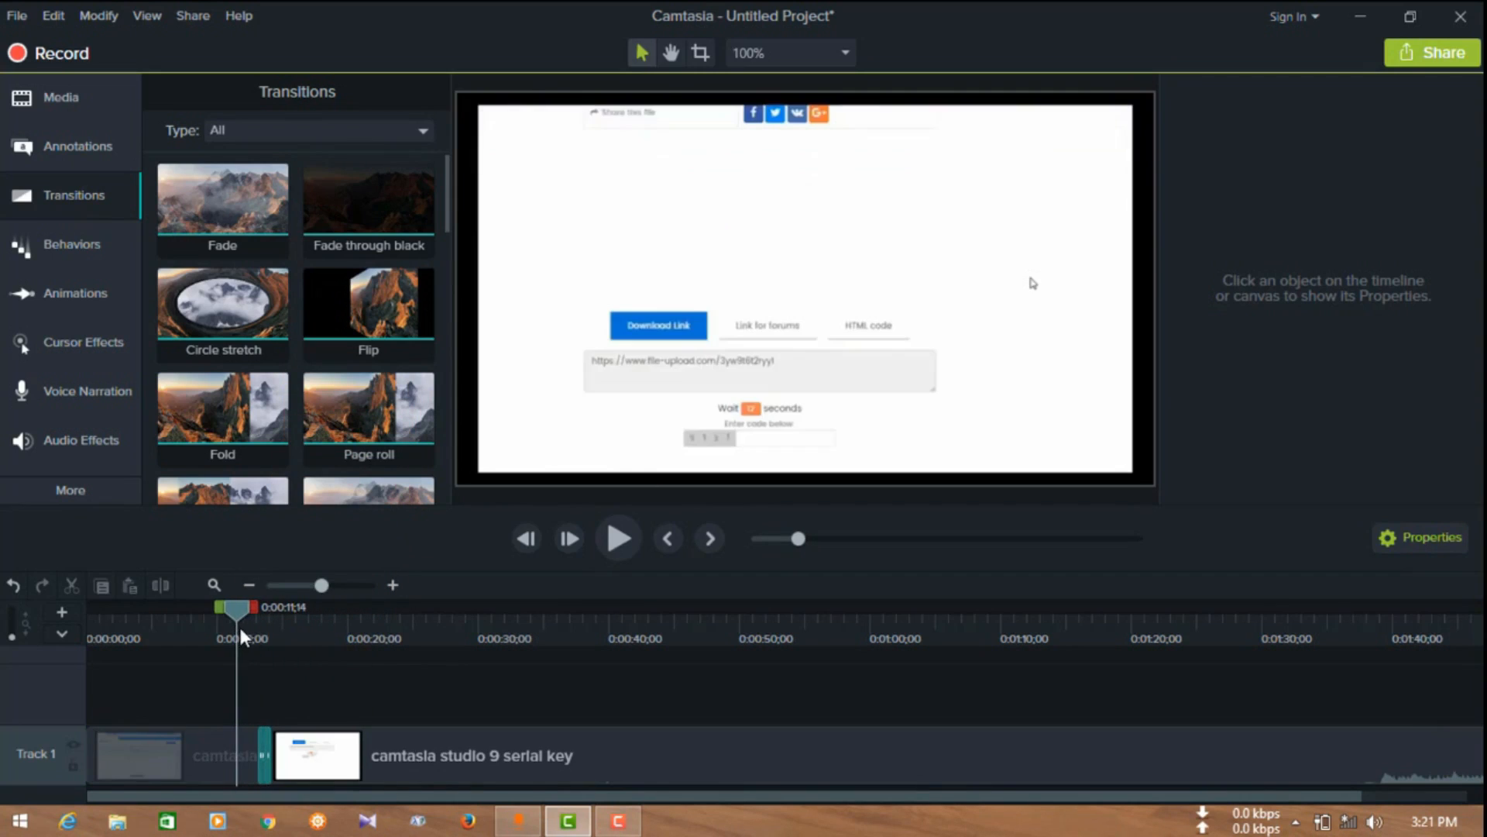
pyautogui.click(620, 535)
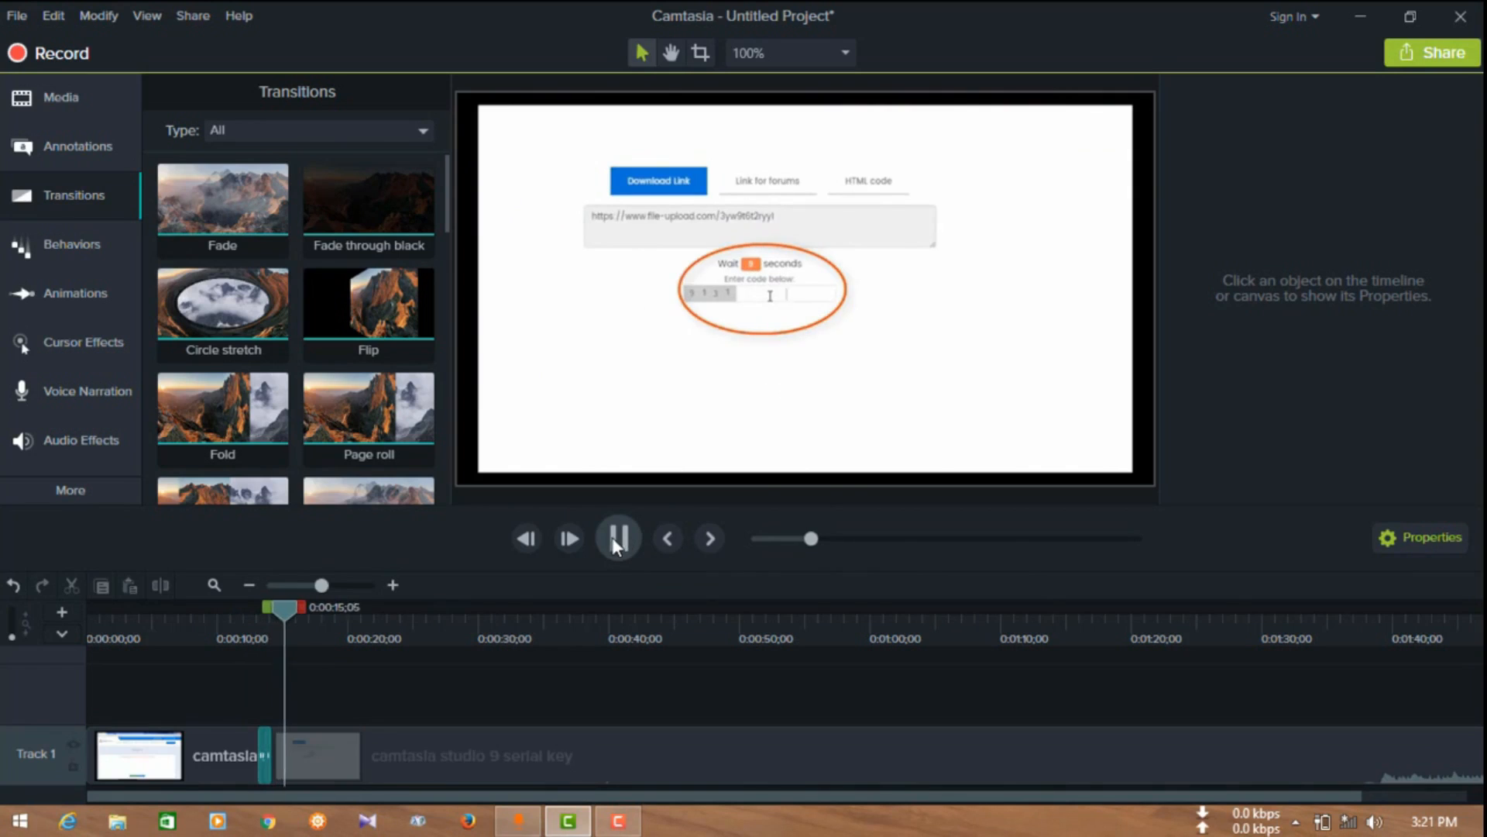
pyautogui.click(617, 535)
pyautogui.moveTo(292, 608); pyautogui.dragTo(211, 616)
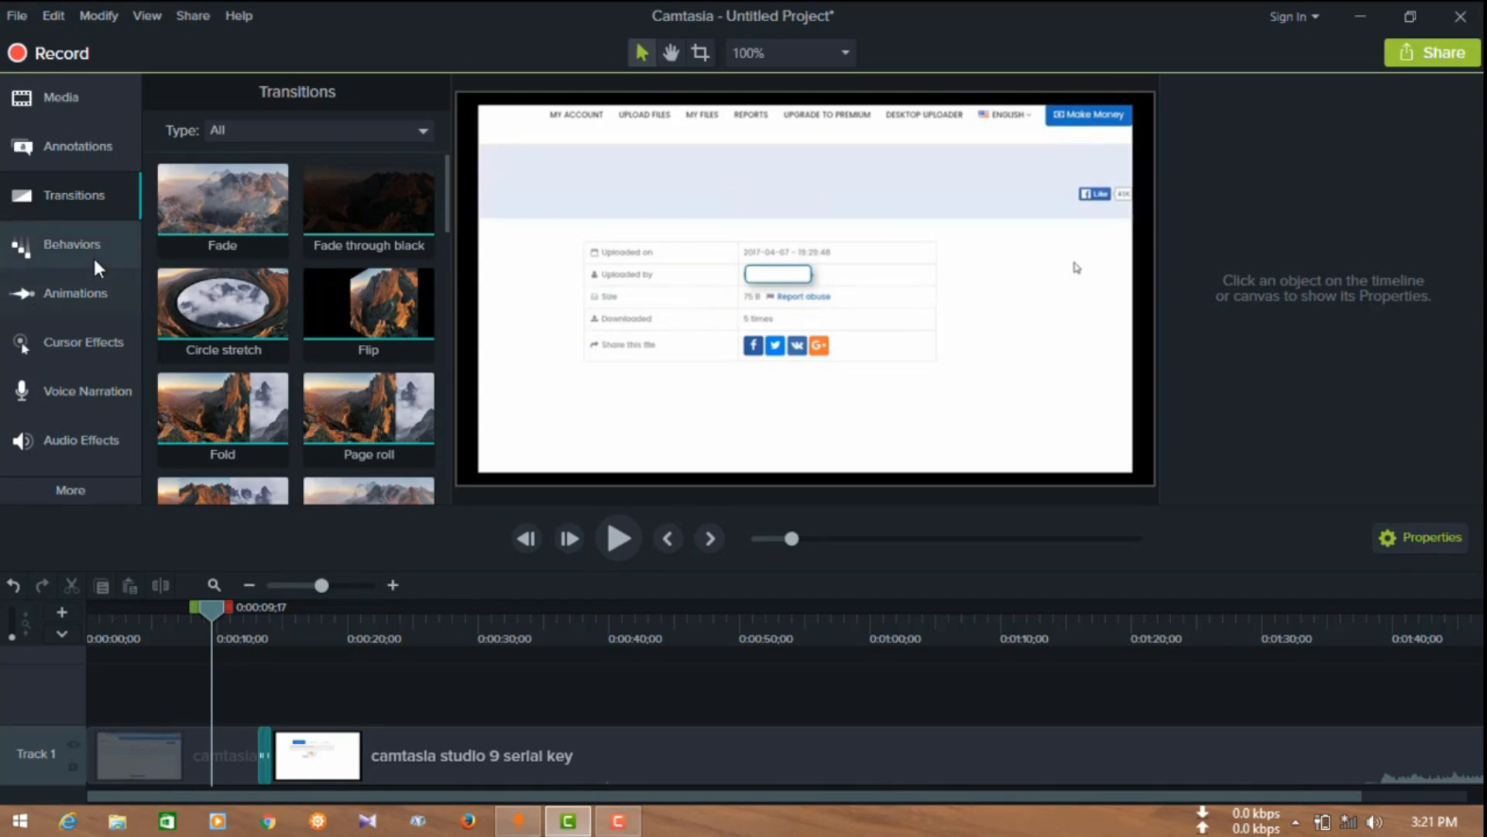
# - Examine the available text behaviors and the preset animations
pyautogui.click(69, 246)
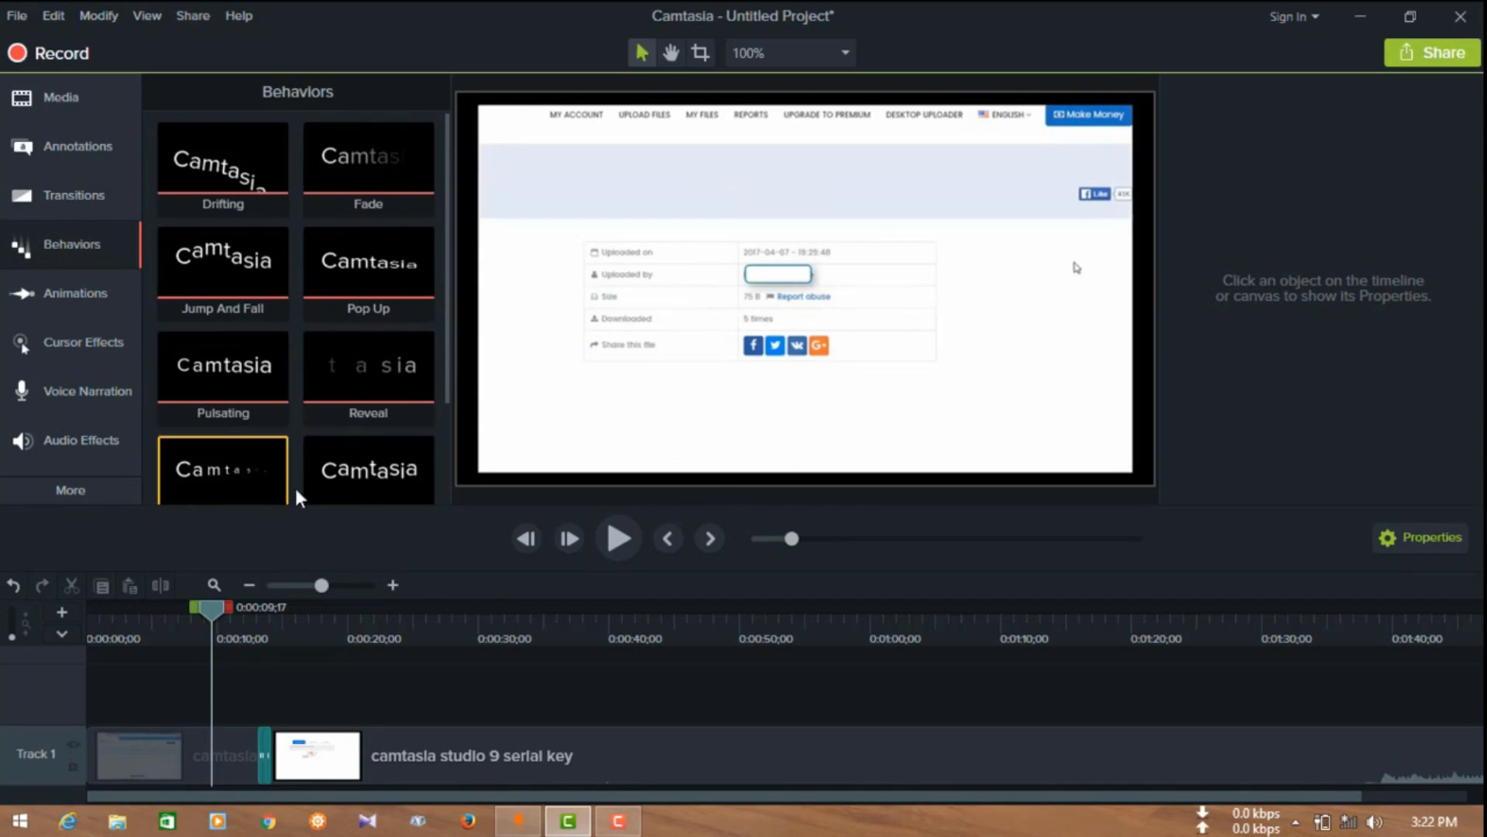
pyautogui.moveTo(443, 228)
pyautogui.mouseDown()
pyautogui.moveTo(449, 310)
pyautogui.moveTo(449, 230)
pyautogui.mouseUp()
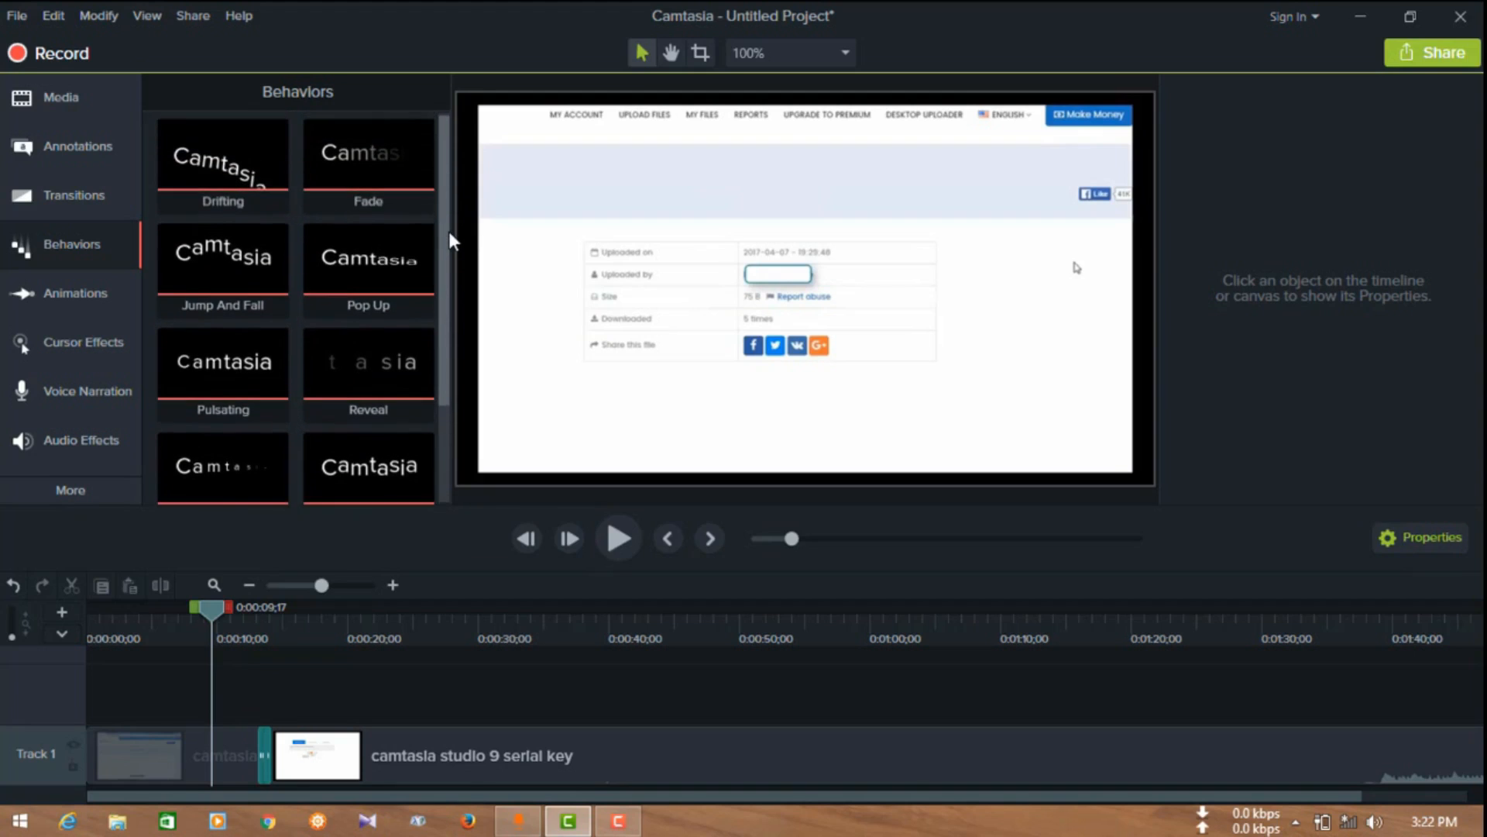
pyautogui.click(82, 302)
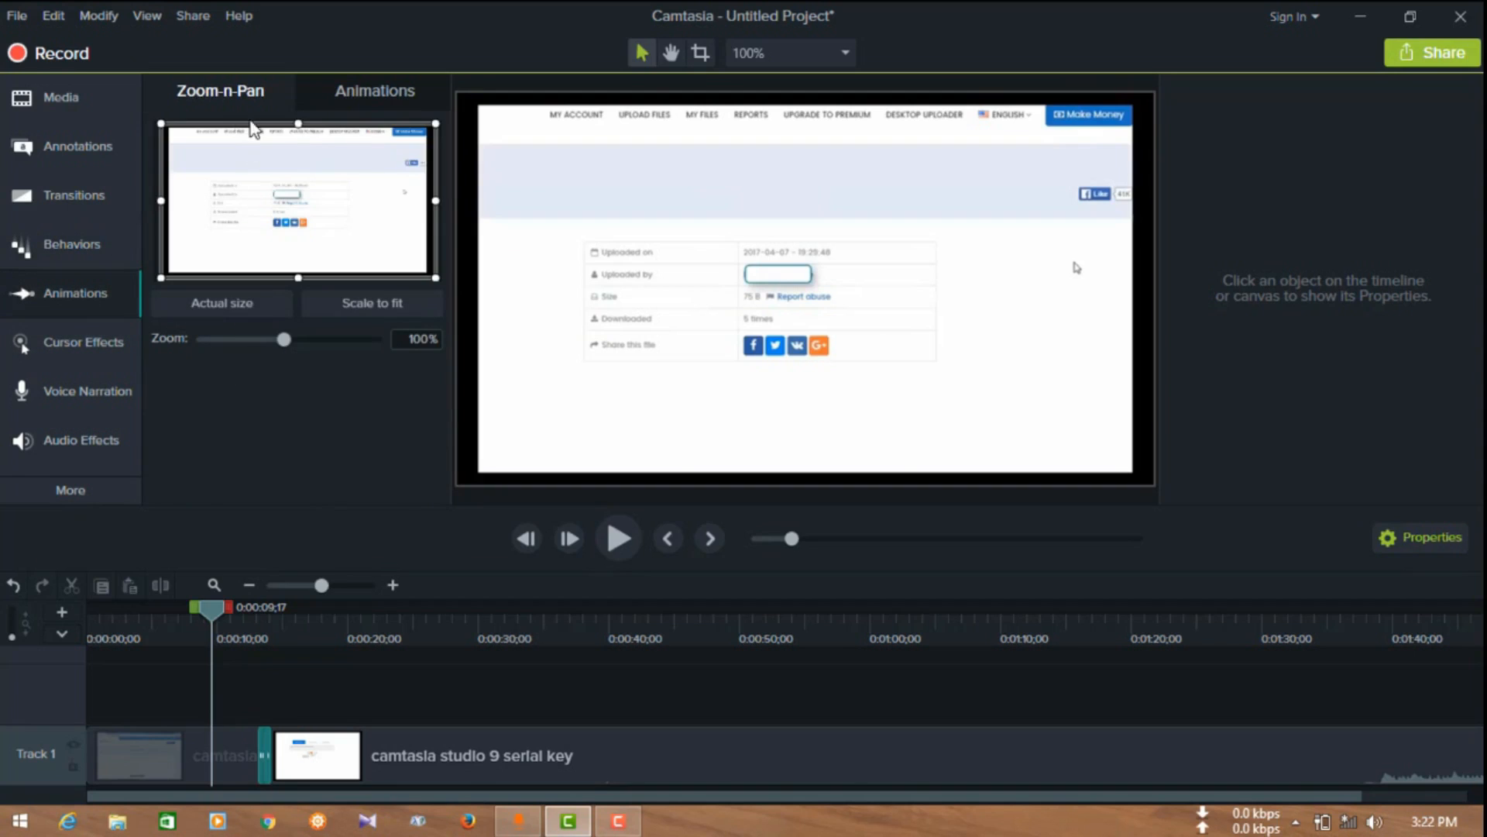
pyautogui.click(301, 101)
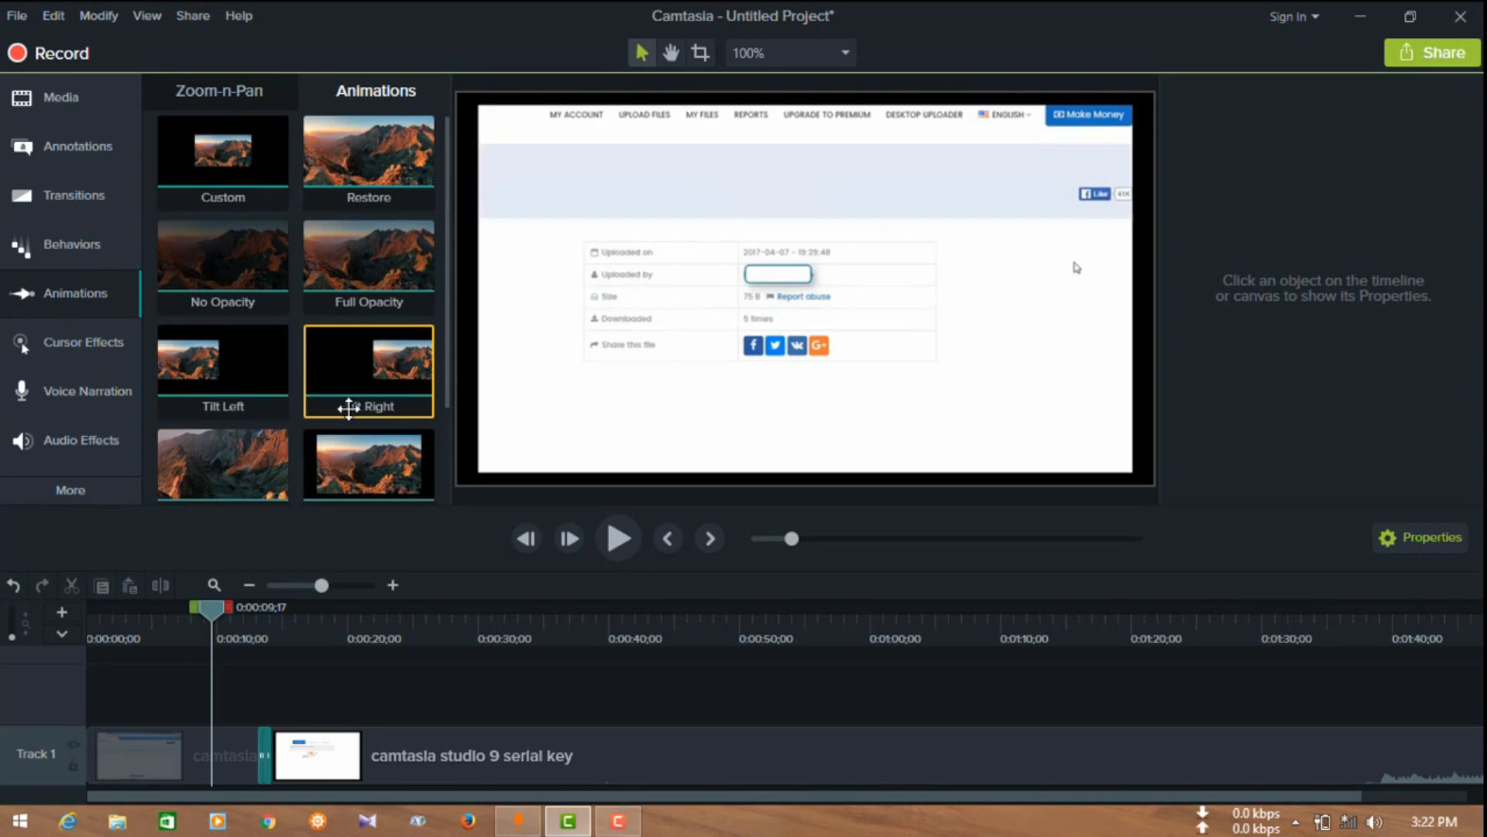
# - Add a Zoom-n-Pan animation at 0:00:09;17, trying 181% with a shifted frame before reducing the zoom to 105%
pyautogui.click(227, 90)
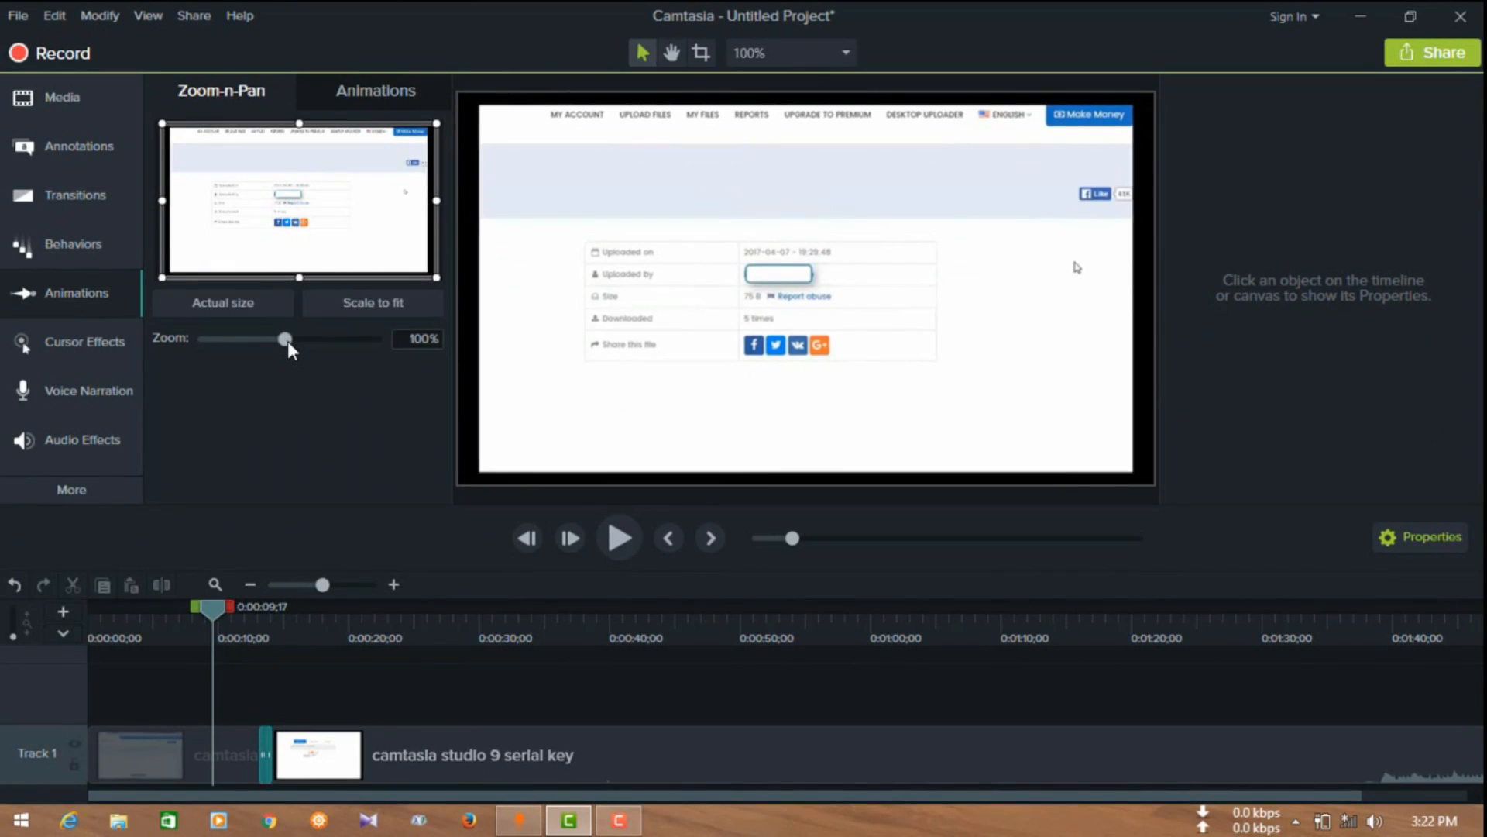
pyautogui.moveTo(286, 340); pyautogui.dragTo(358, 332)
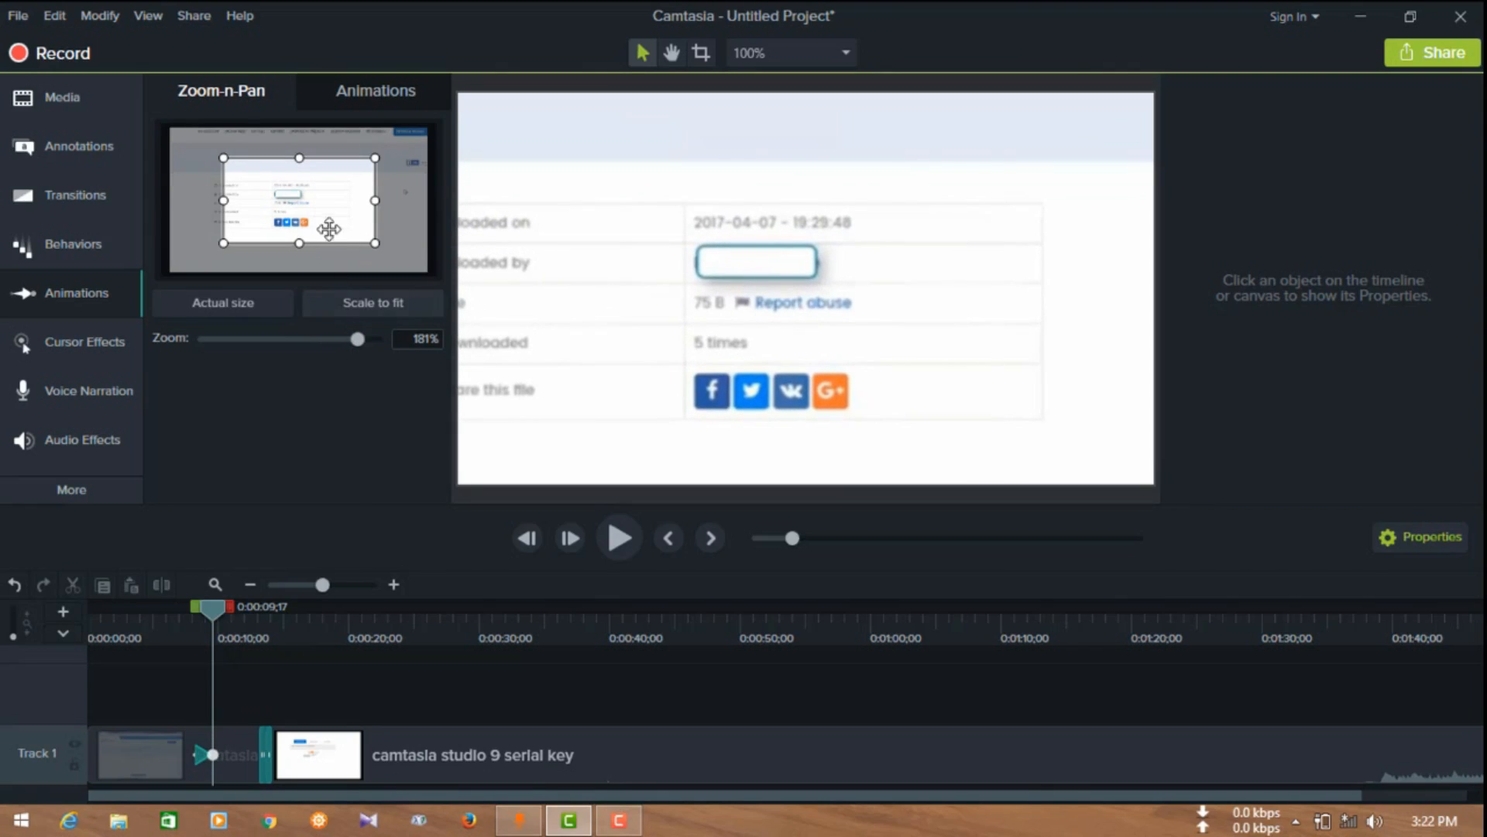
pyautogui.moveTo(314, 208); pyautogui.dragTo(351, 191)
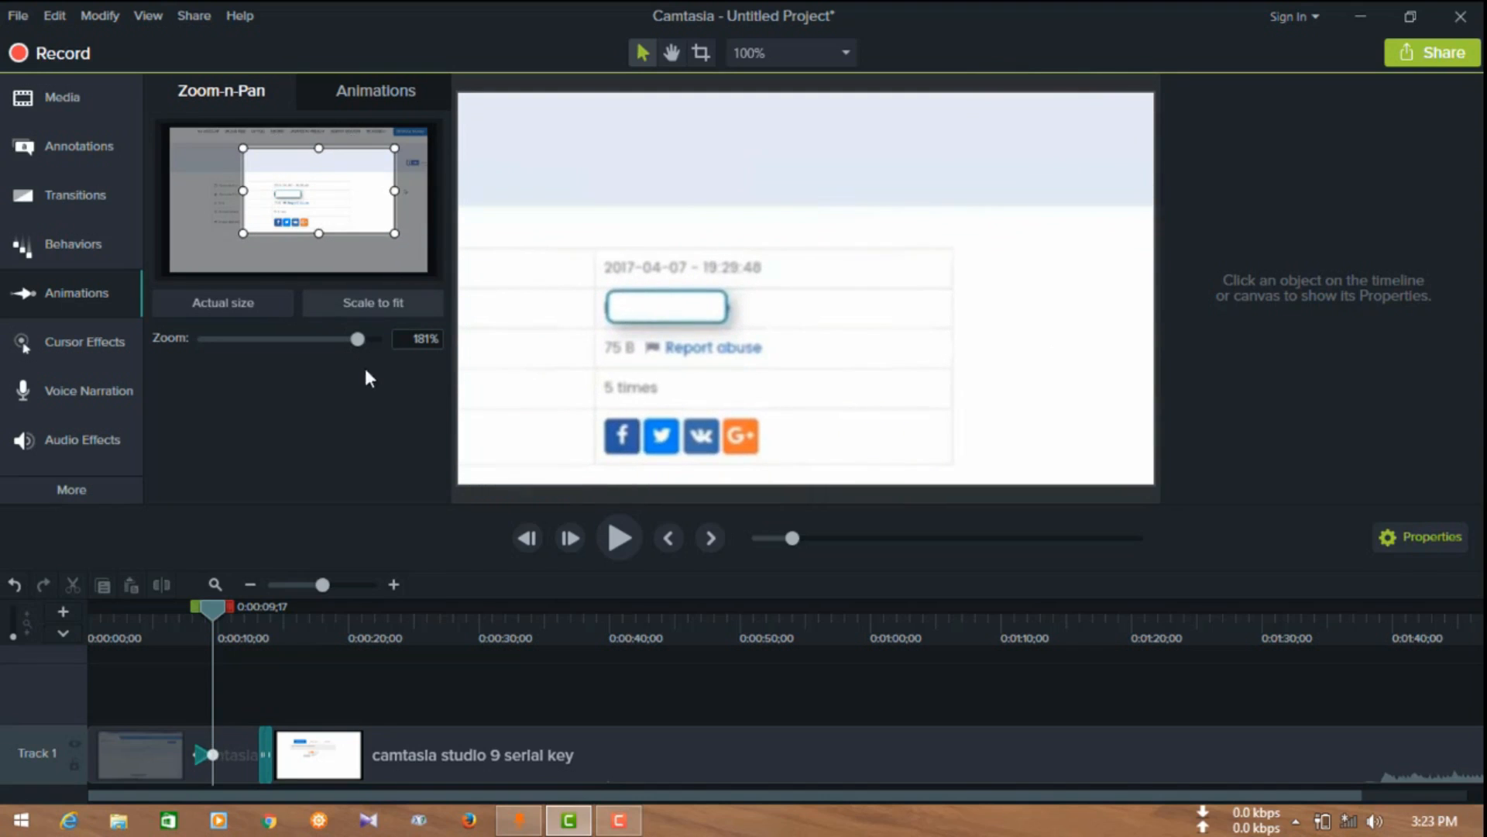
pyautogui.moveTo(352, 349); pyautogui.dragTo(289, 340)
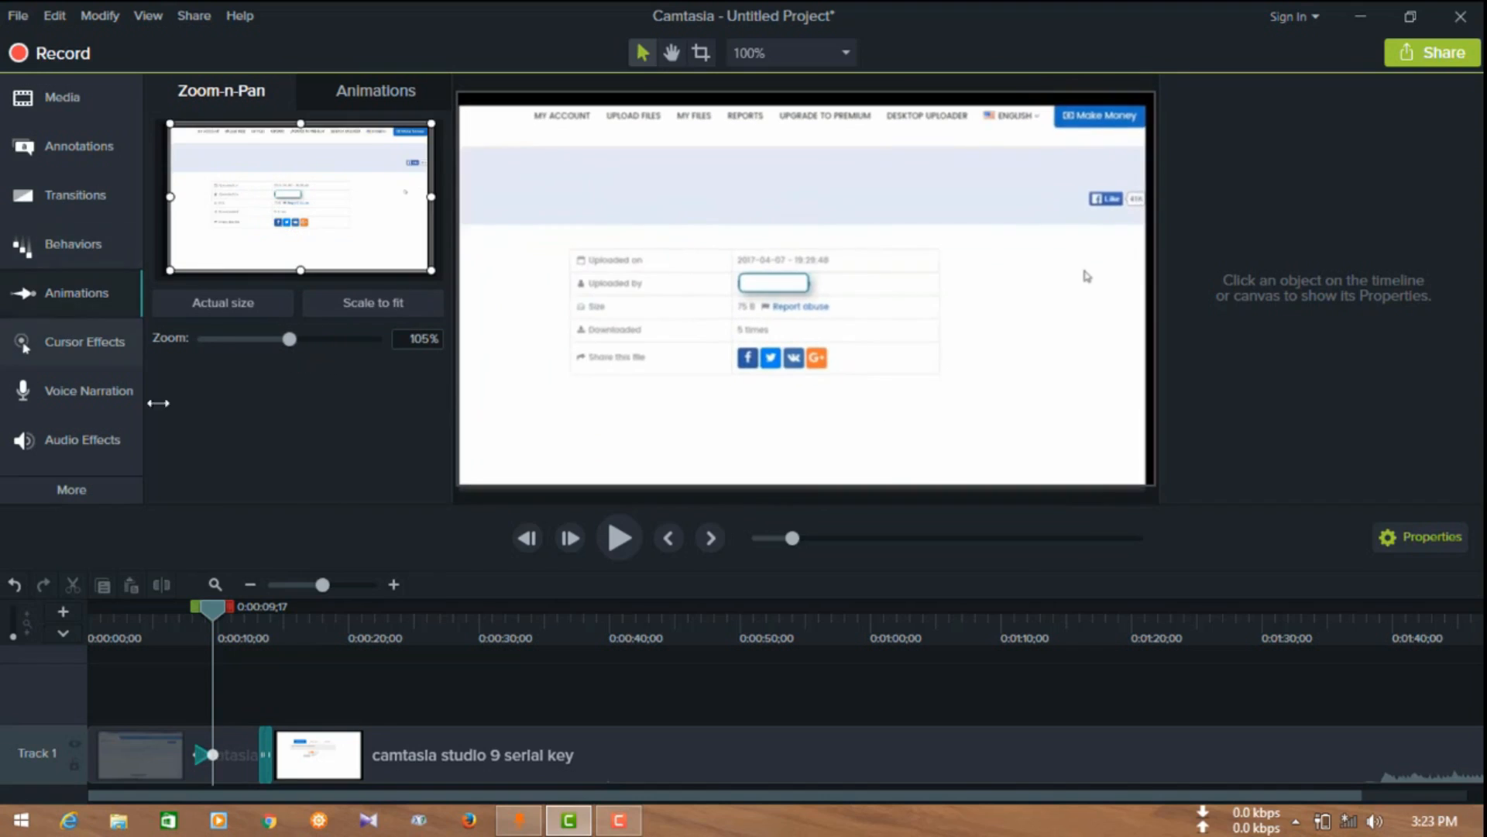
# - Examine the cursor effects, voice narration options, audio effects and visual effects
pyautogui.click(96, 346)
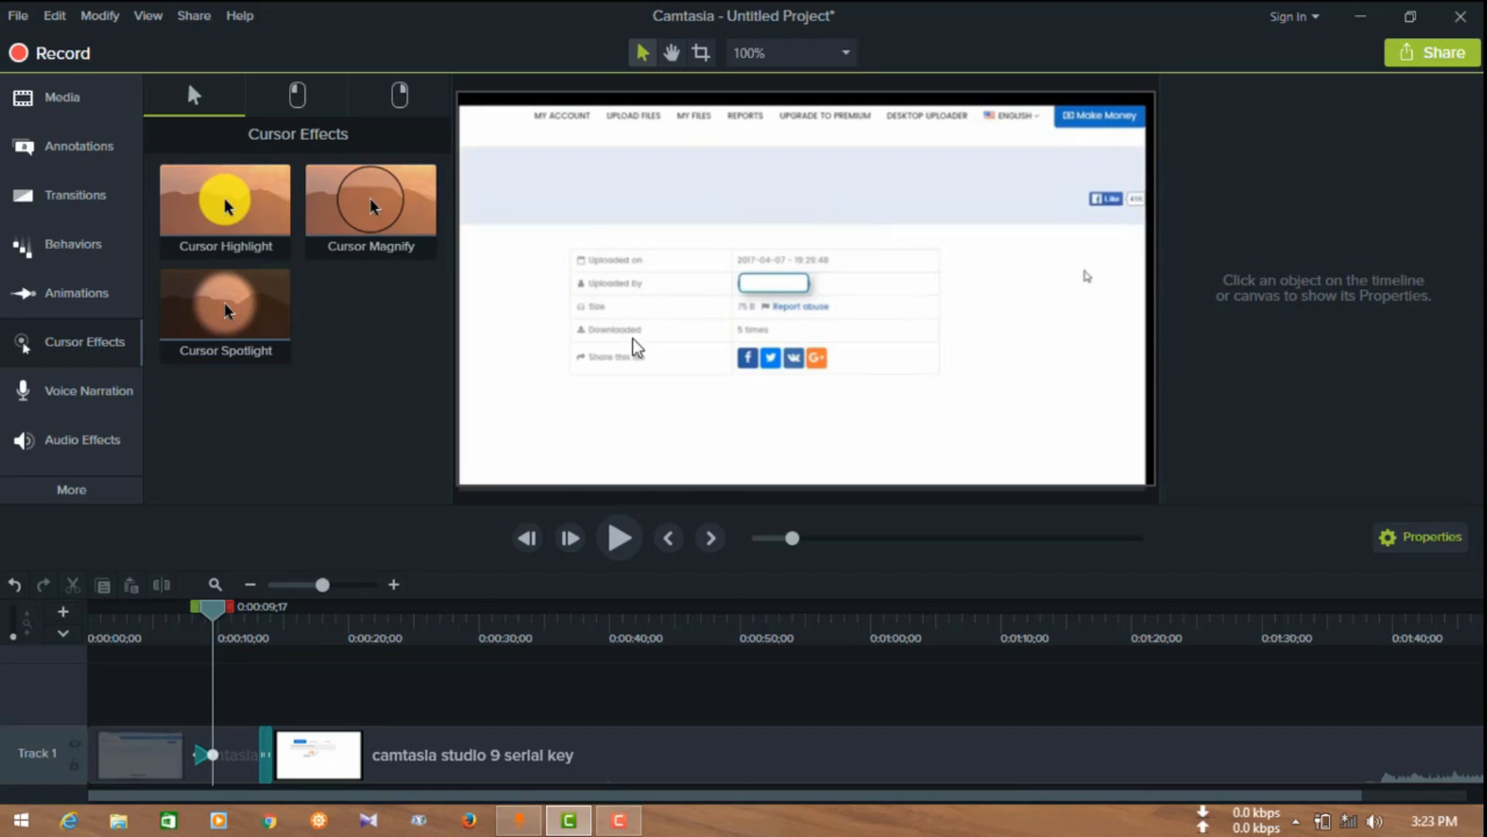
pyautogui.click(96, 397)
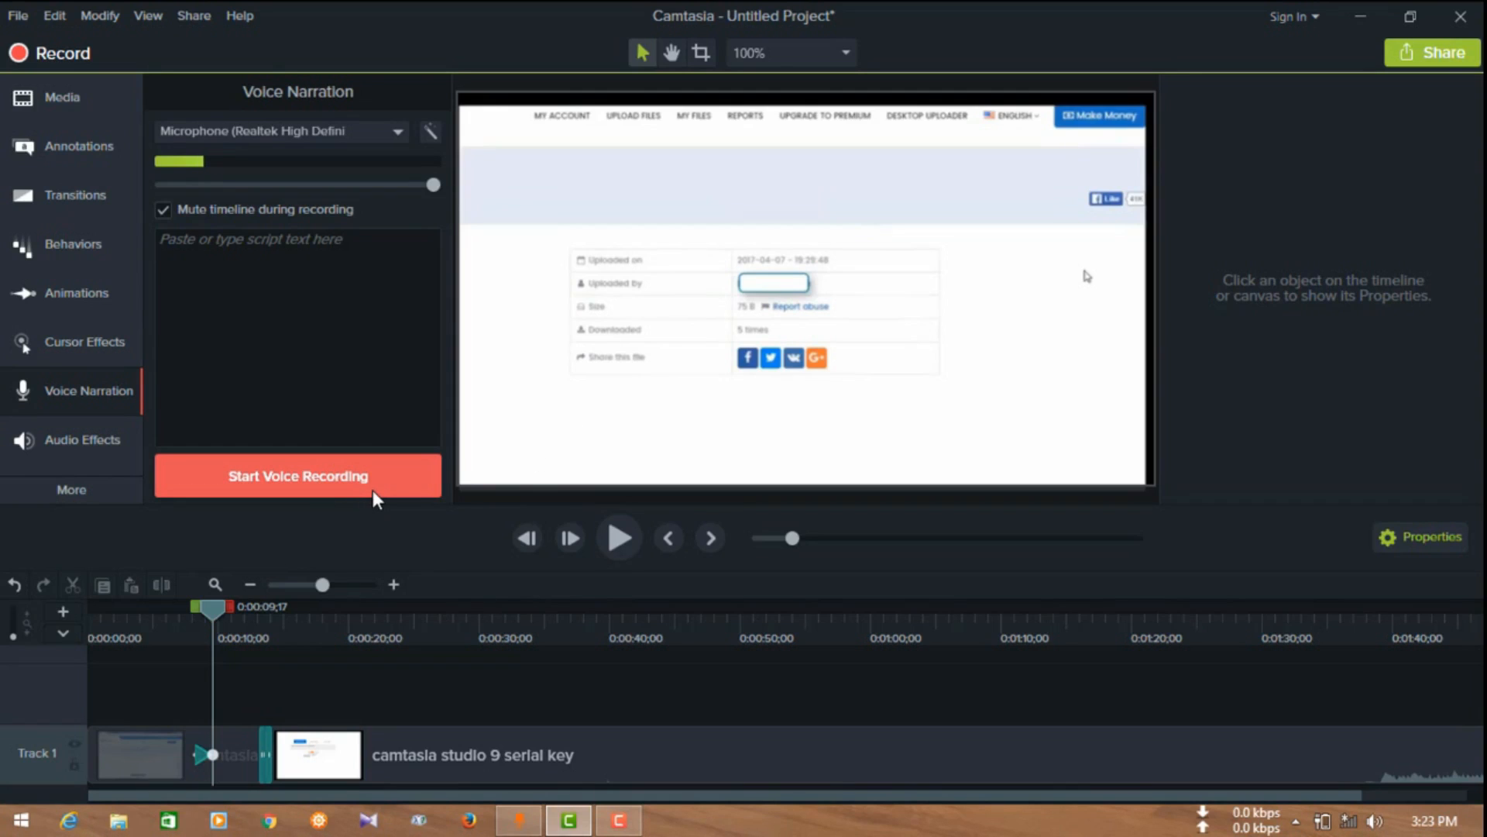
pyautogui.click(71, 443)
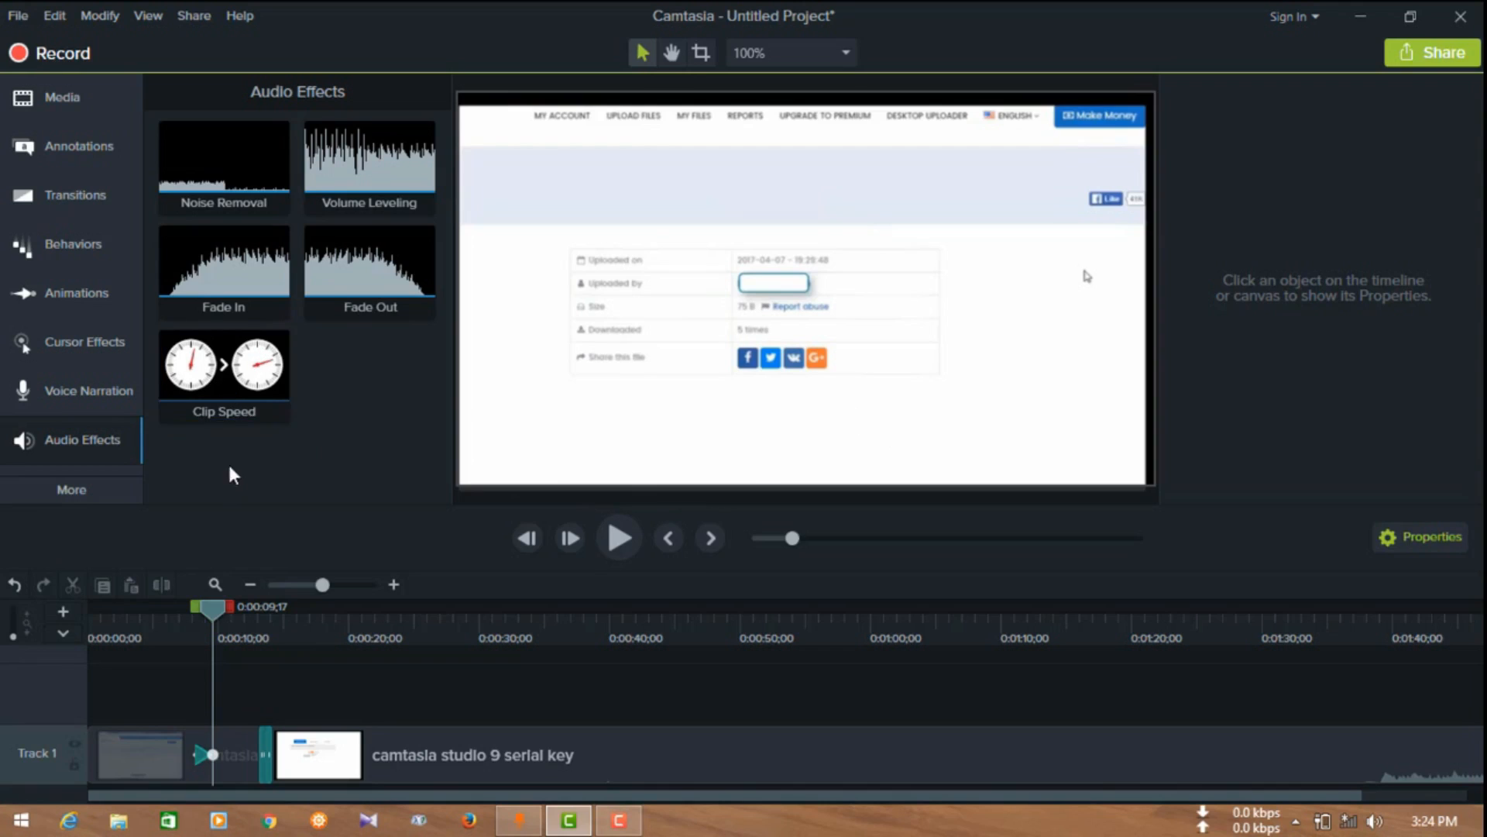
pyautogui.click(82, 491)
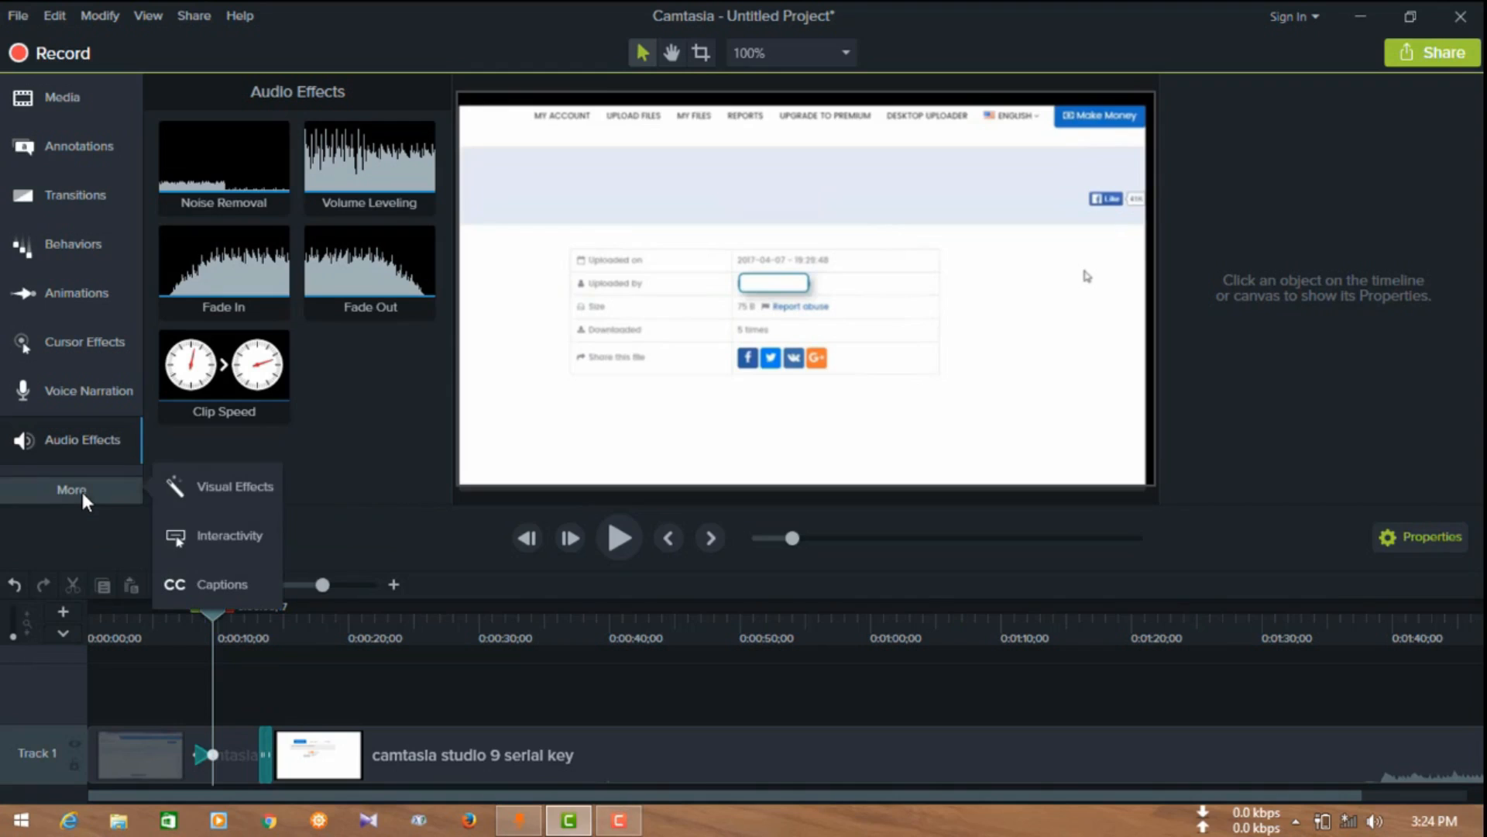
pyautogui.click(225, 506)
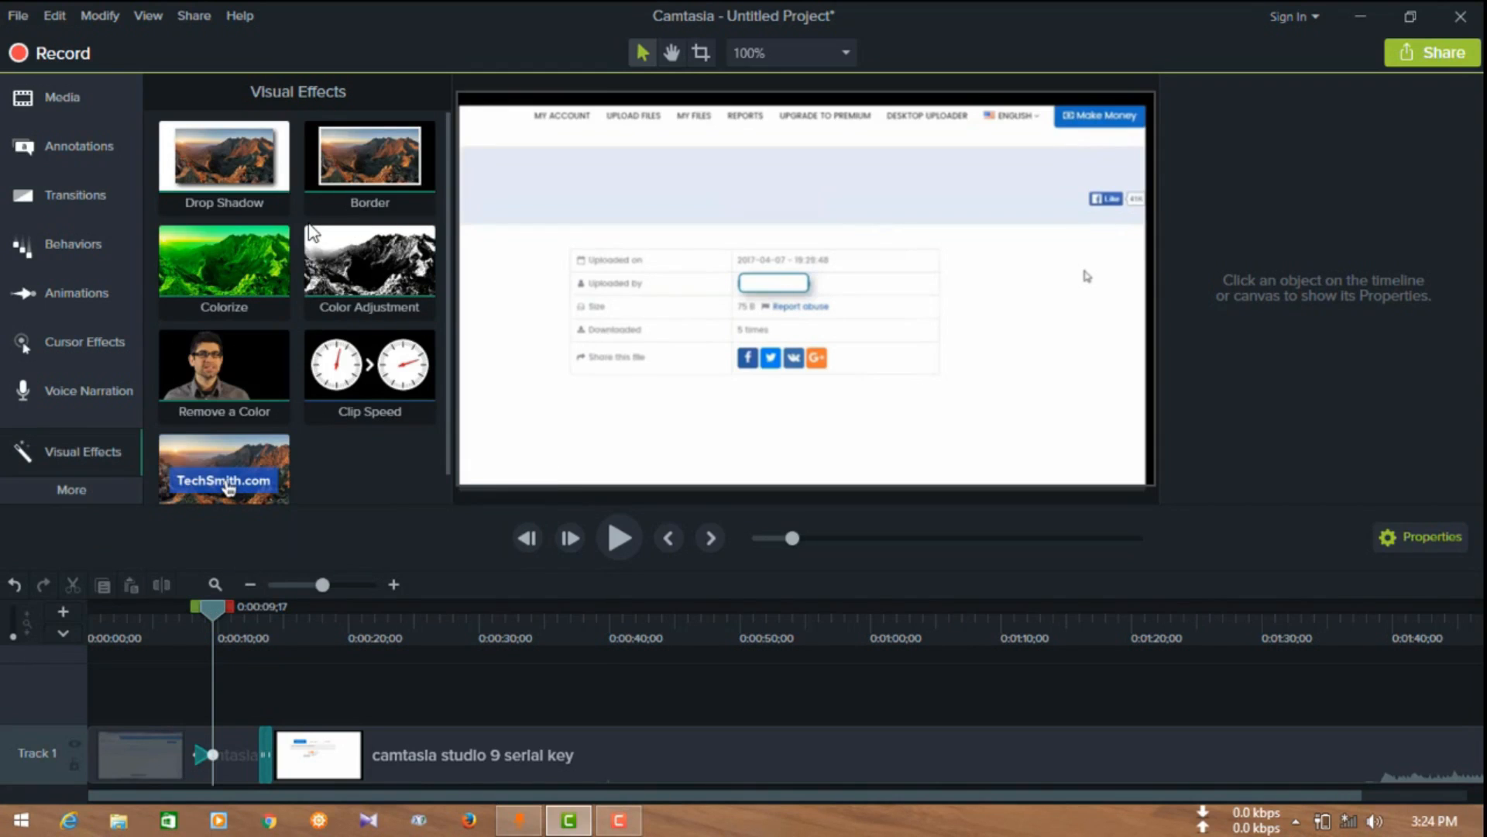
pyautogui.click(223, 233)
pyautogui.click(225, 486)
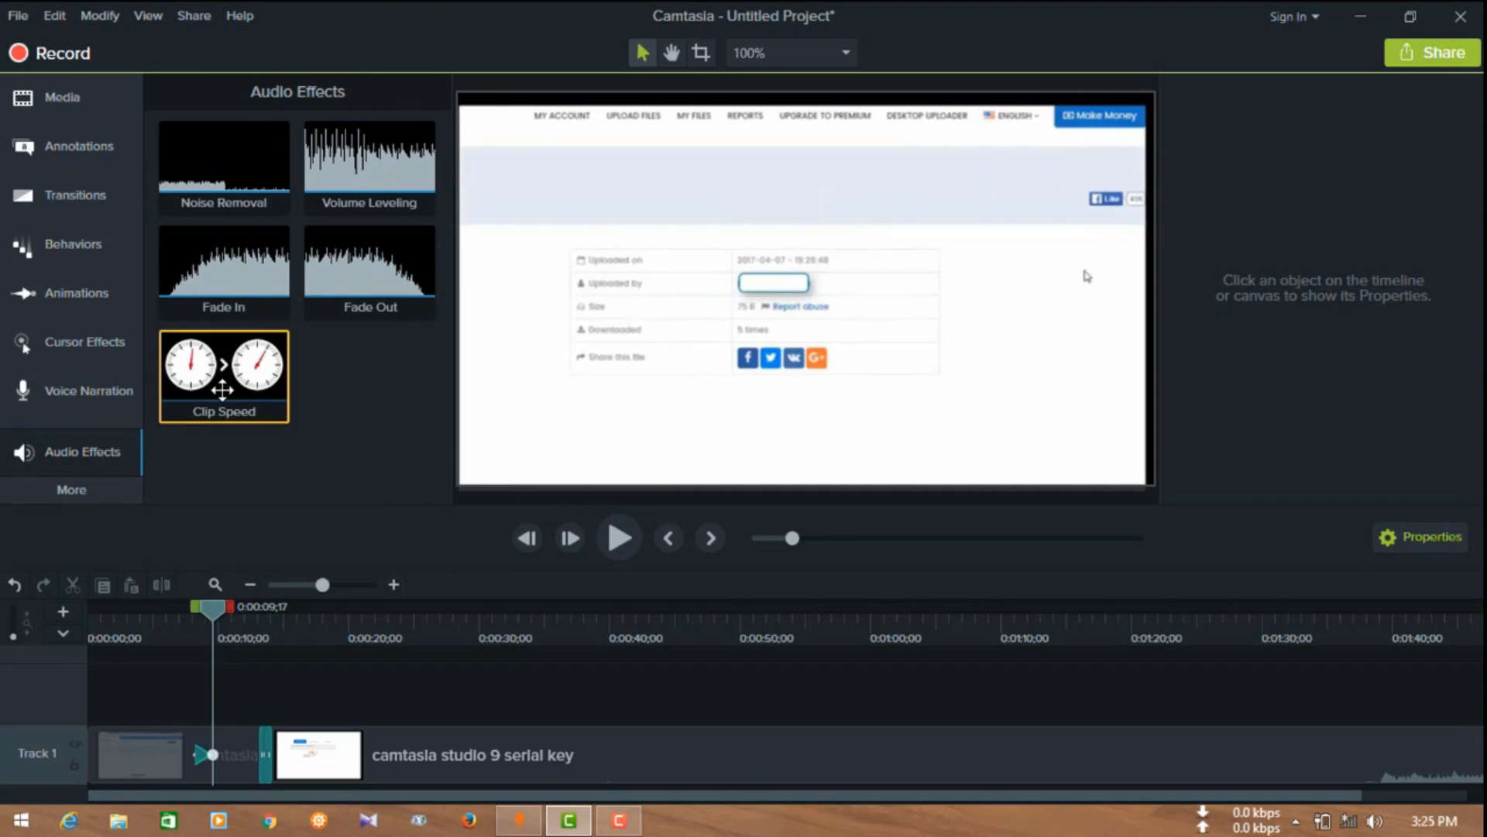
pyautogui.click(71, 505)
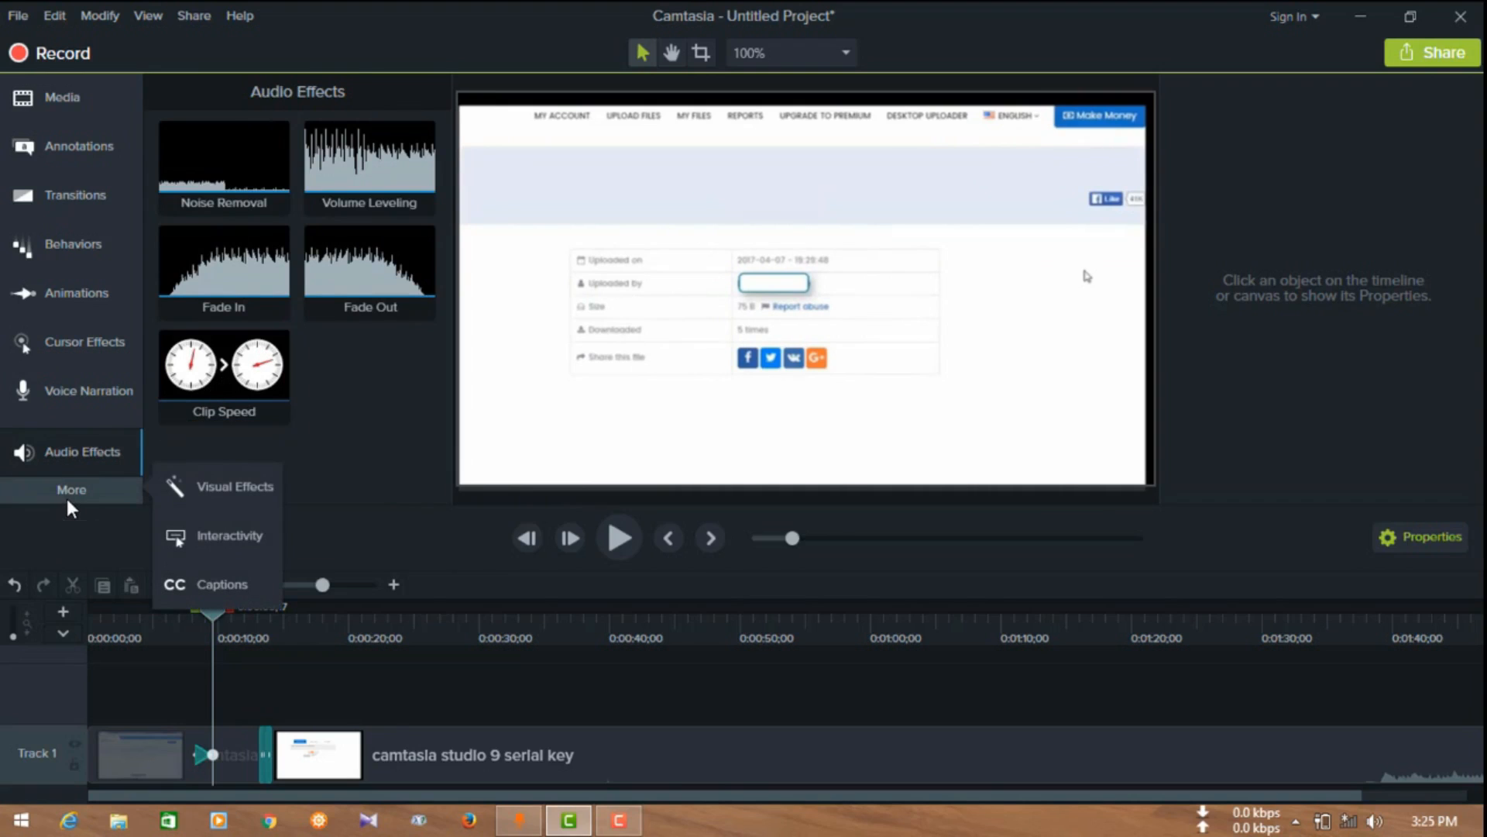
pyautogui.click(190, 496)
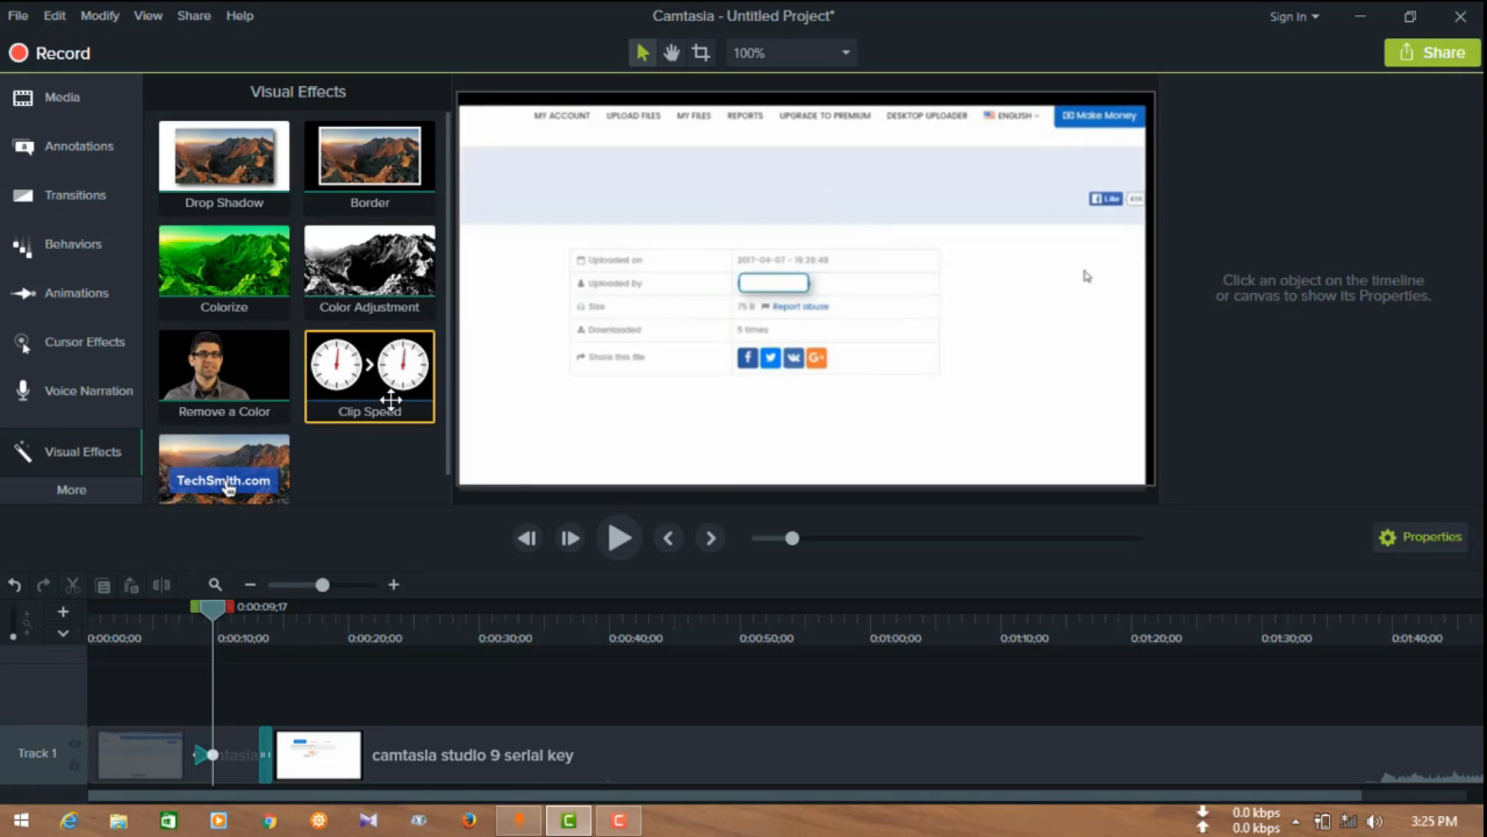
pyautogui.click(81, 502)
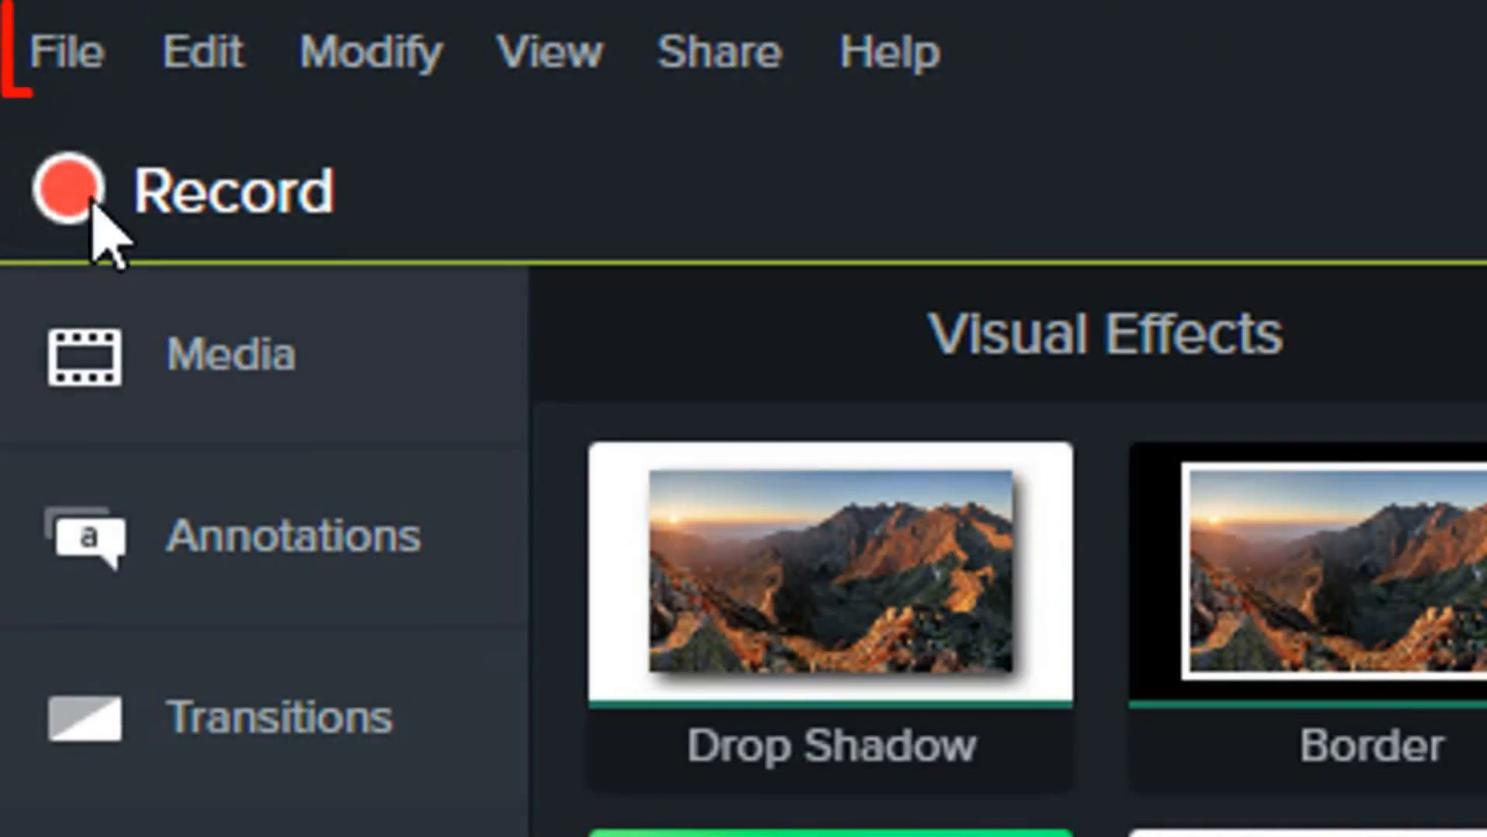
# - Cut the section from 0:00:32;00 to 0:00:37;25 out of the second clip on Track 1
pyautogui.click(58, 59)
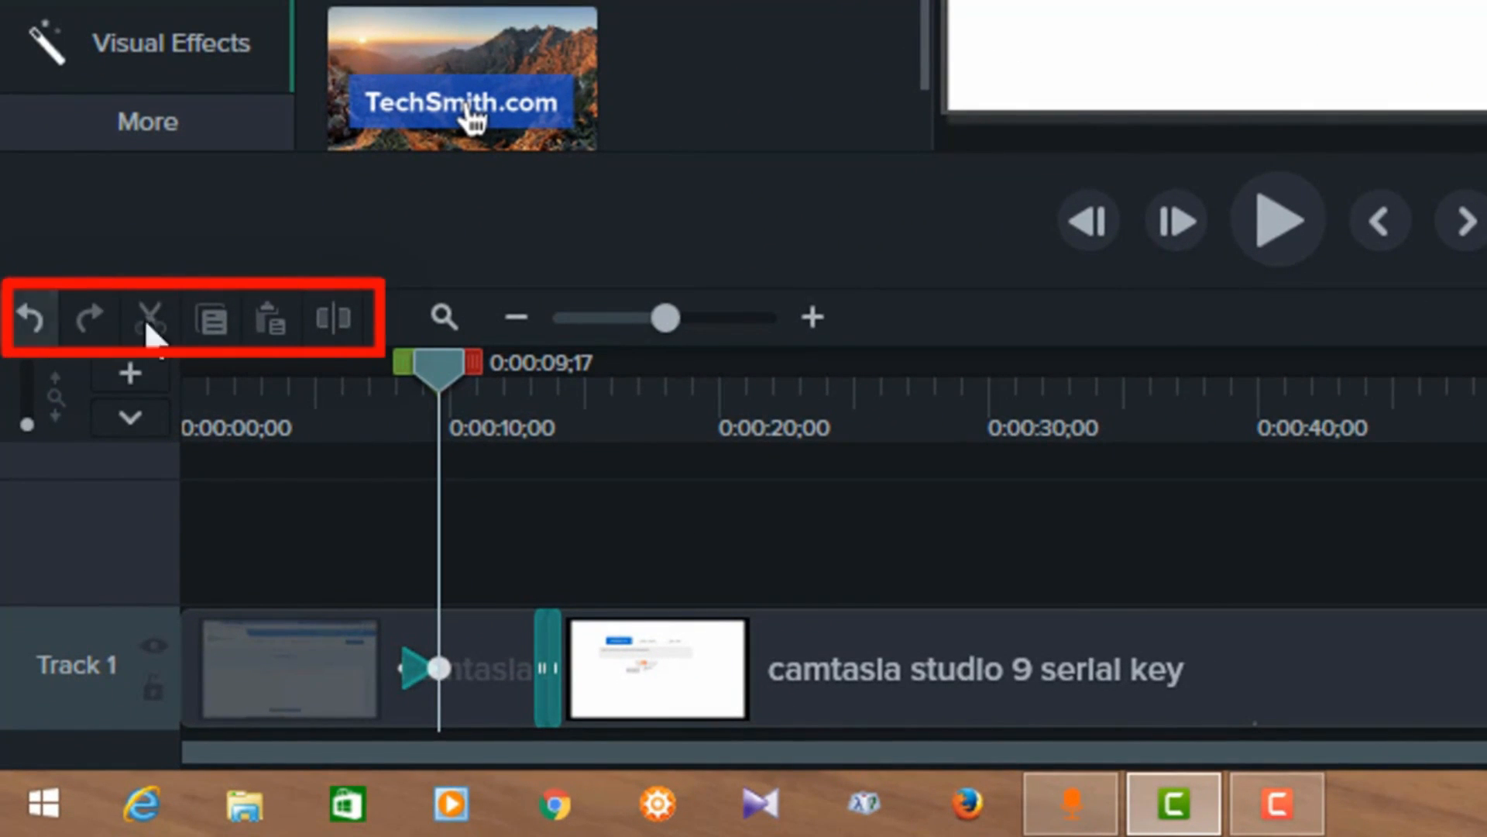
pyautogui.click(897, 701)
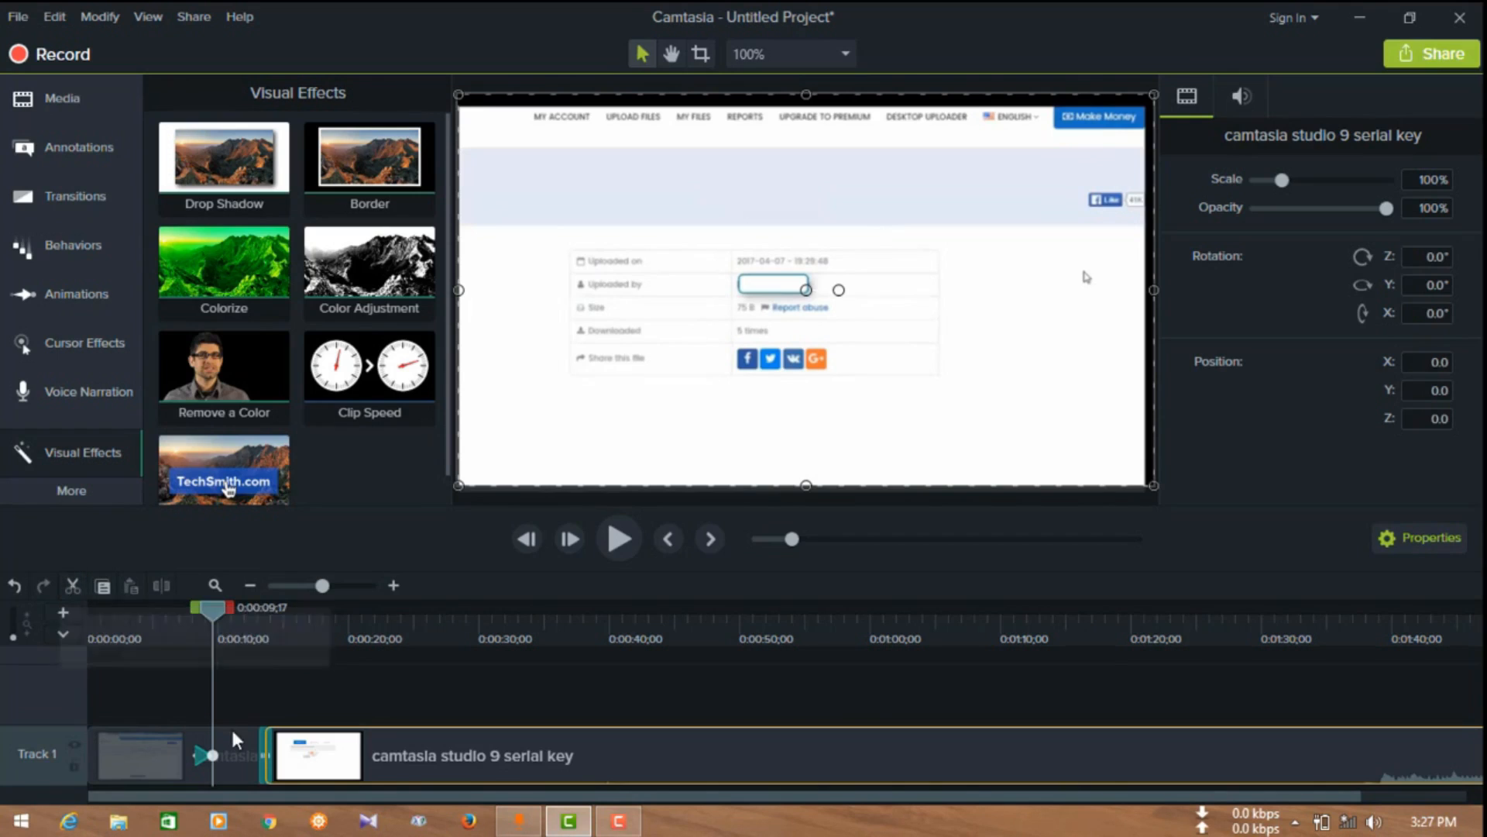
pyautogui.moveTo(210, 631); pyautogui.dragTo(505, 690)
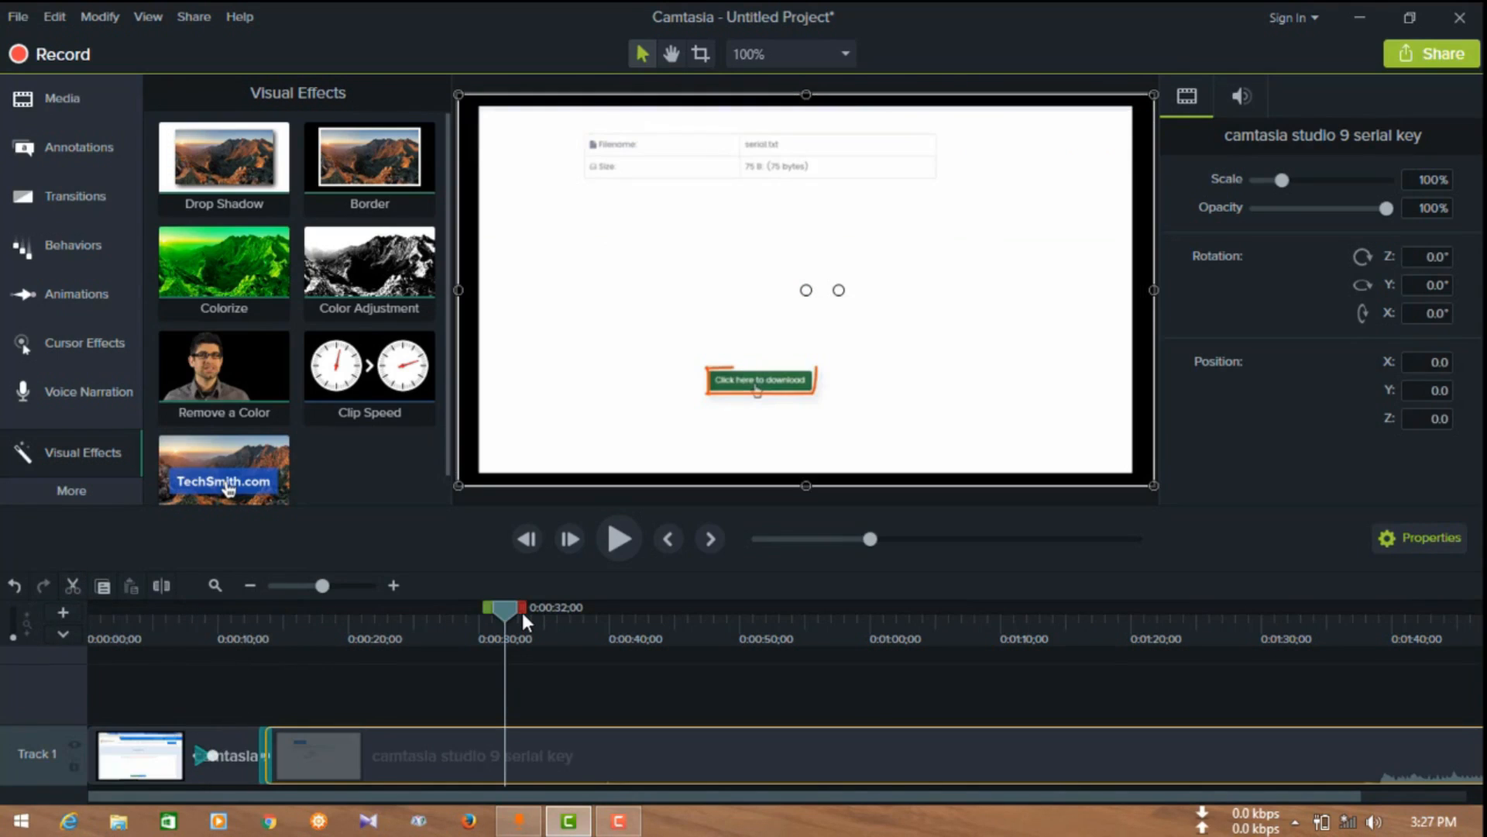
pyautogui.moveTo(522, 612); pyautogui.dragTo(601, 614)
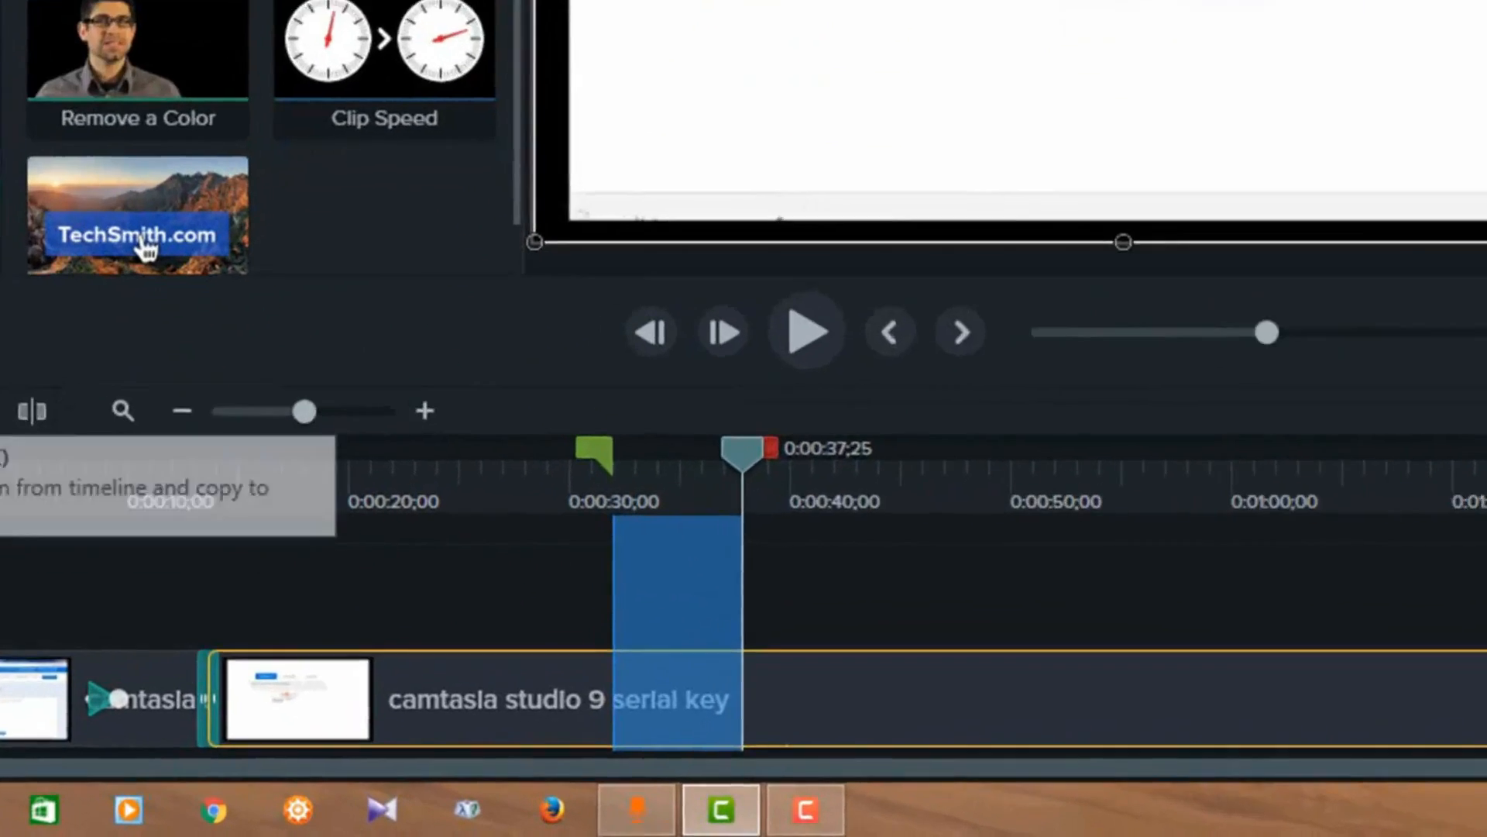
pyautogui.click(72, 586)
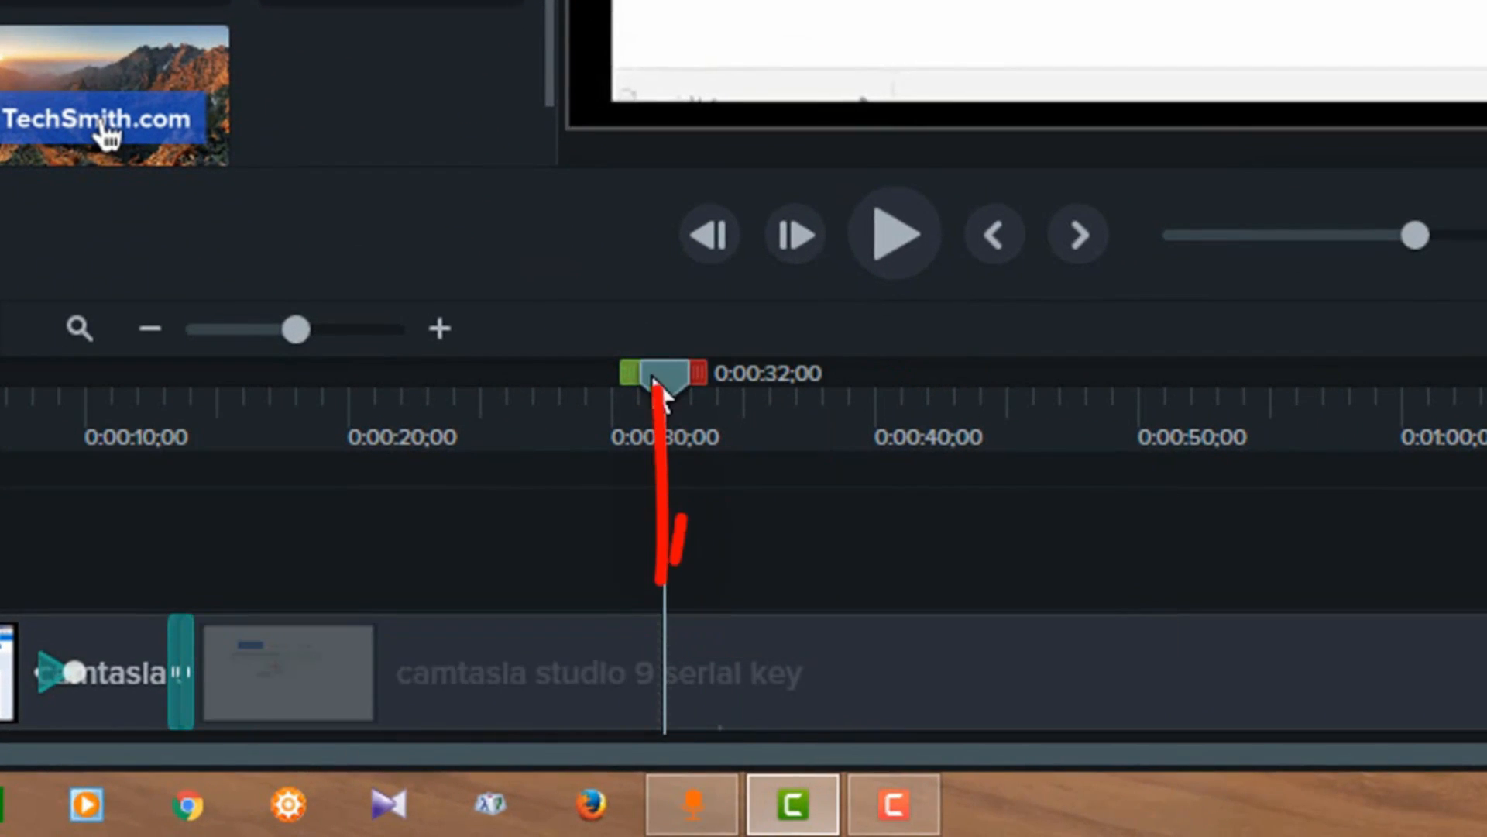
# - Split the second clip on Track 1 at 0:00:40;26
pyautogui.moveTo(661, 383); pyautogui.dragTo(703, 384)
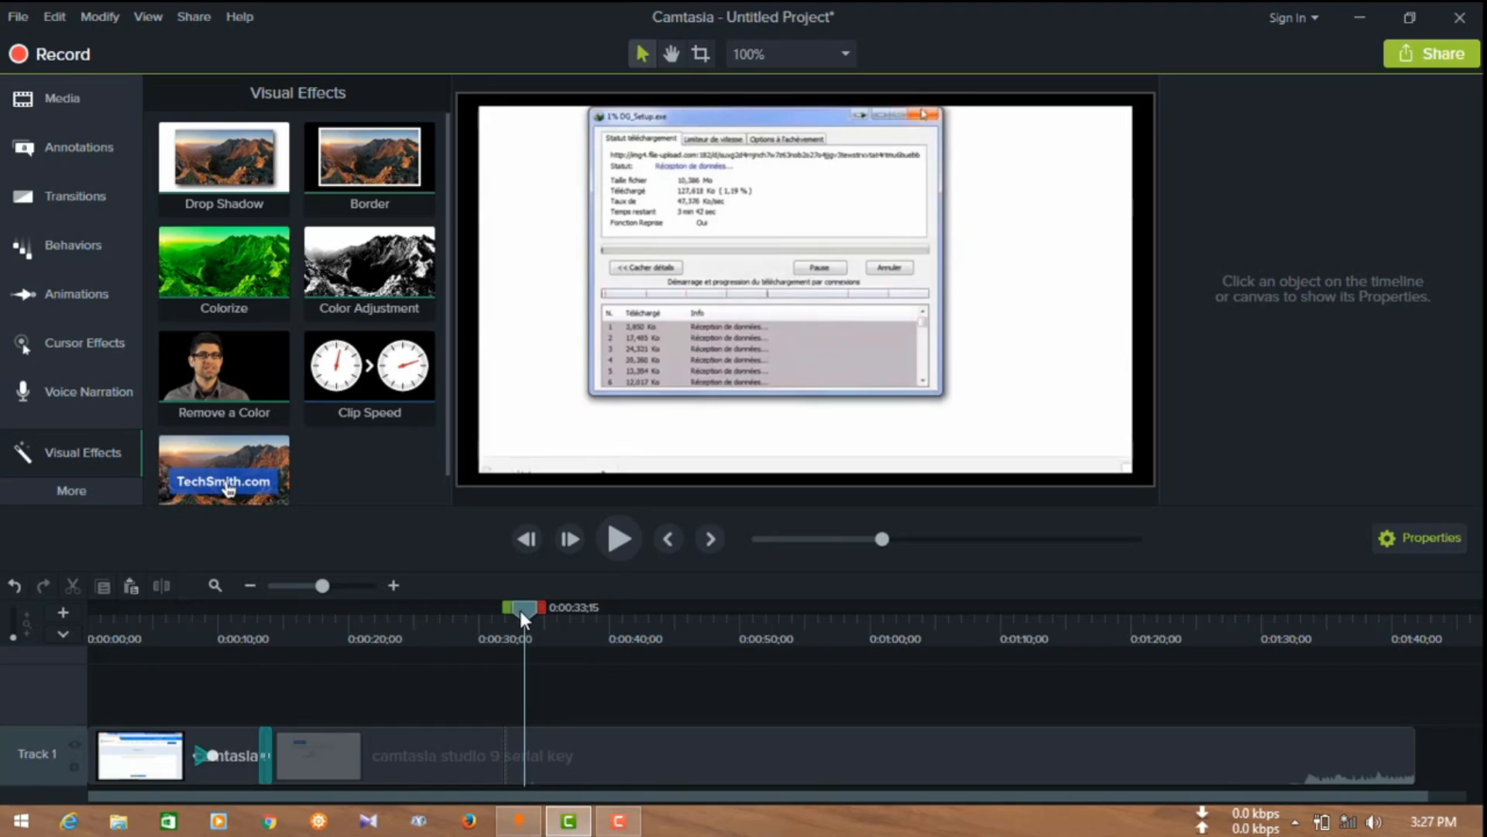
pyautogui.moveTo(519, 611); pyautogui.dragTo(612, 617)
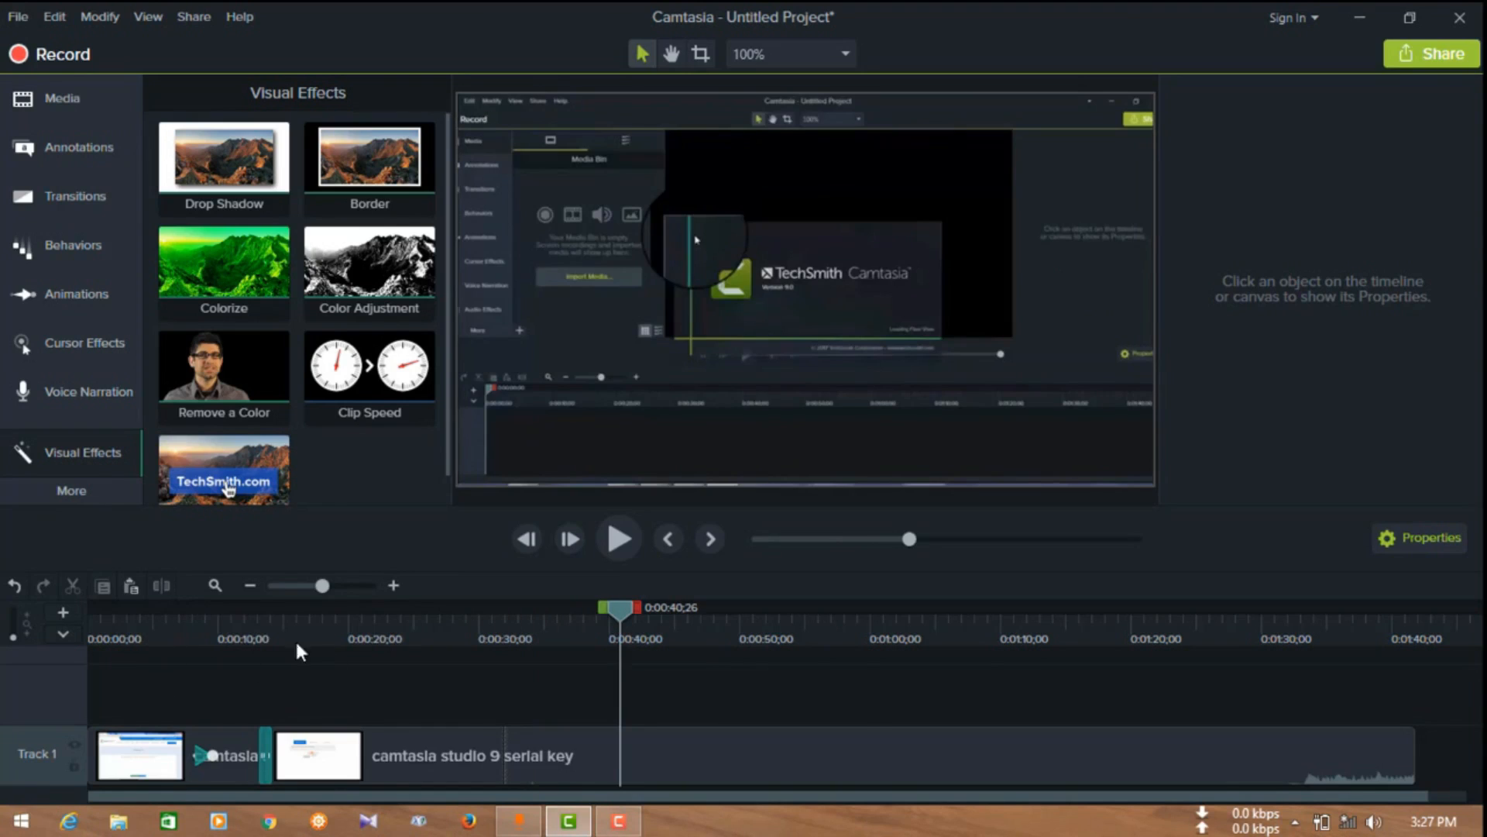
pyautogui.click(612, 747)
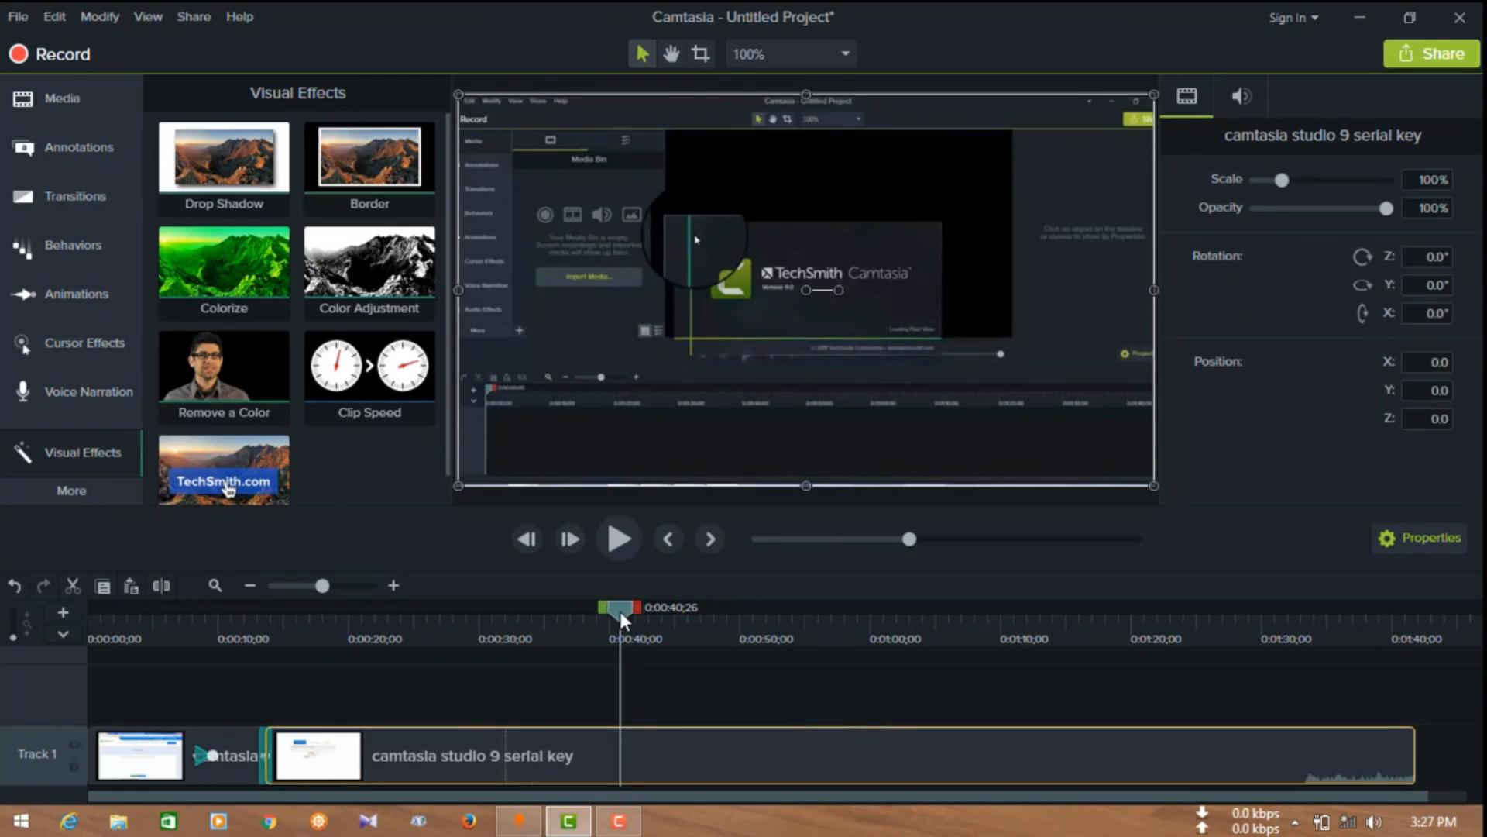
pyautogui.click(161, 585)
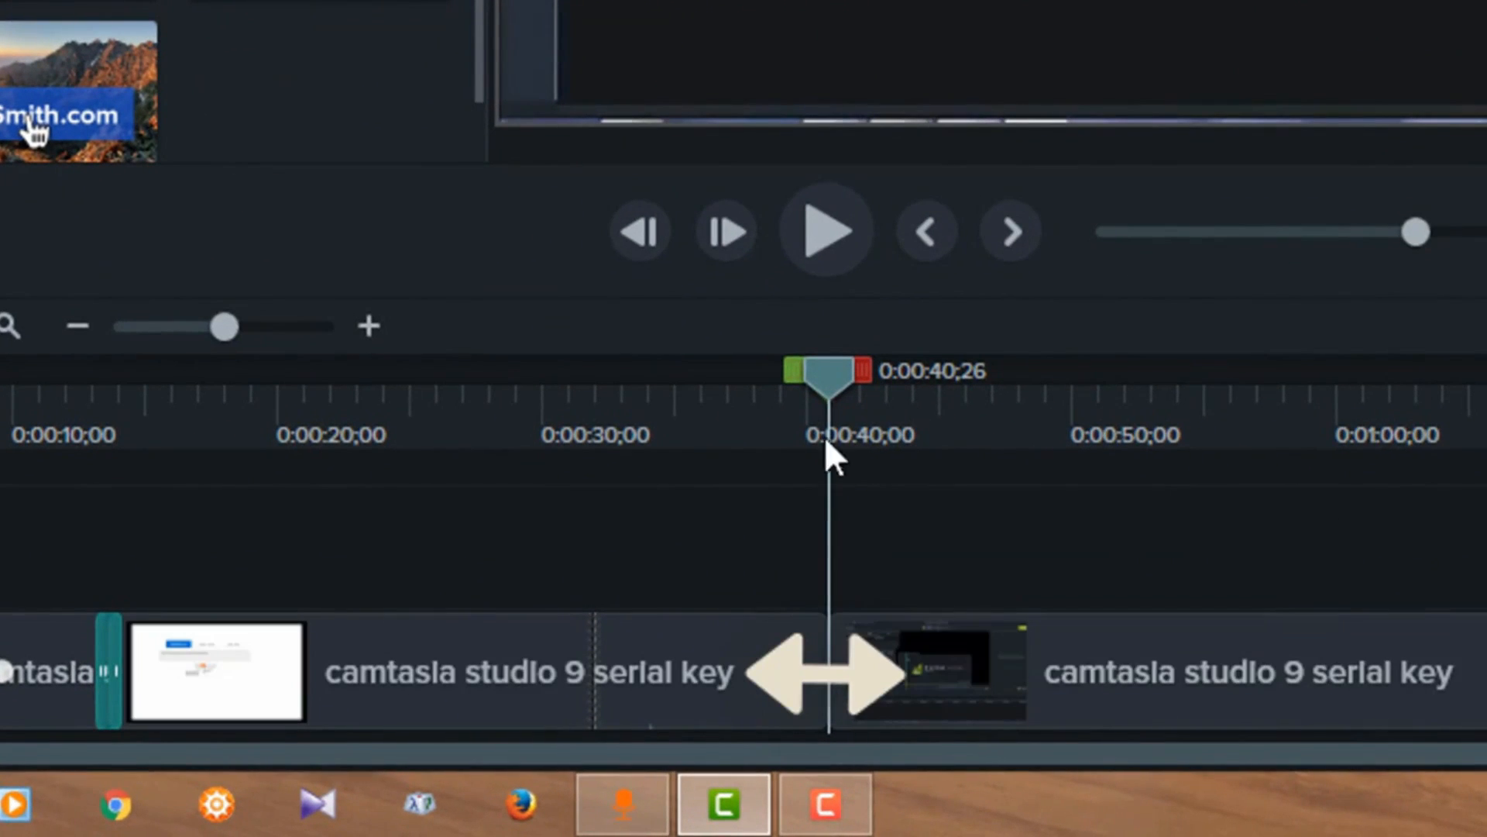
# - Move the playhead to 0:00:45;18 and try different zoom levels for the timeline
pyautogui.moveTo(823, 379); pyautogui.dragTo(954, 383)
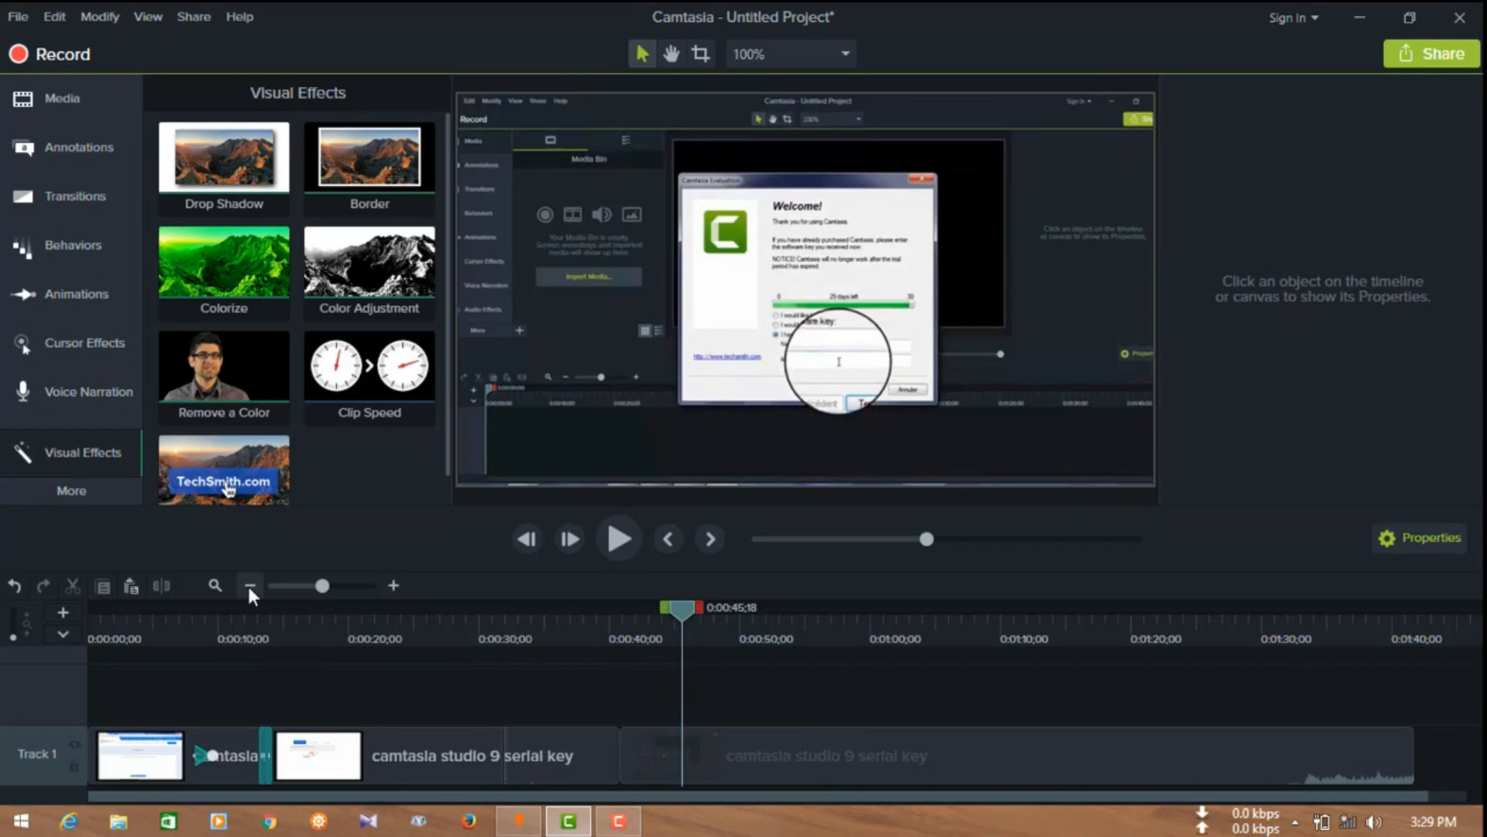
pyautogui.moveTo(319, 584); pyautogui.dragTo(301, 587)
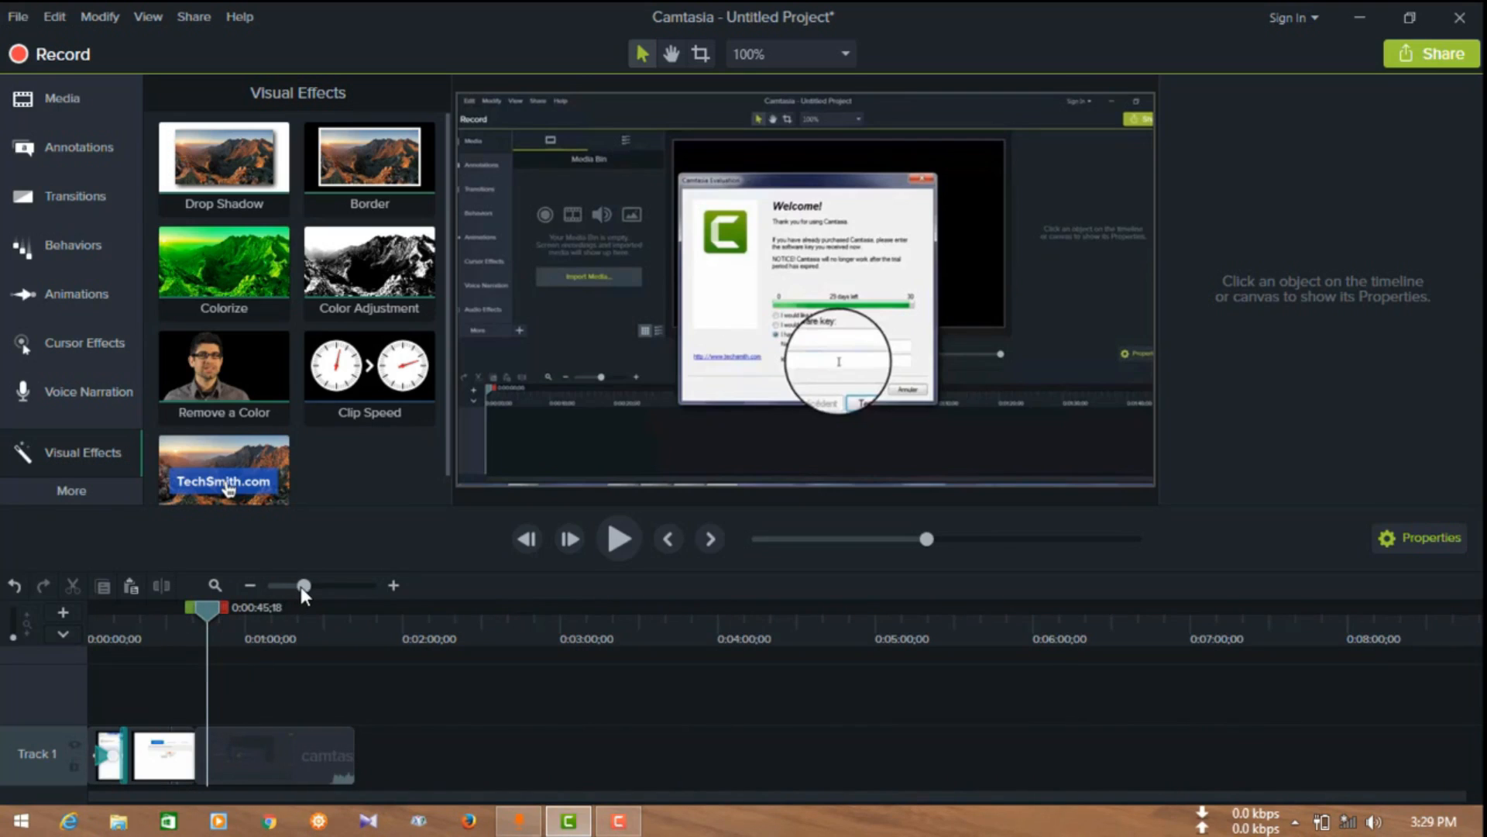
pyautogui.moveTo(301, 587); pyautogui.dragTo(314, 583)
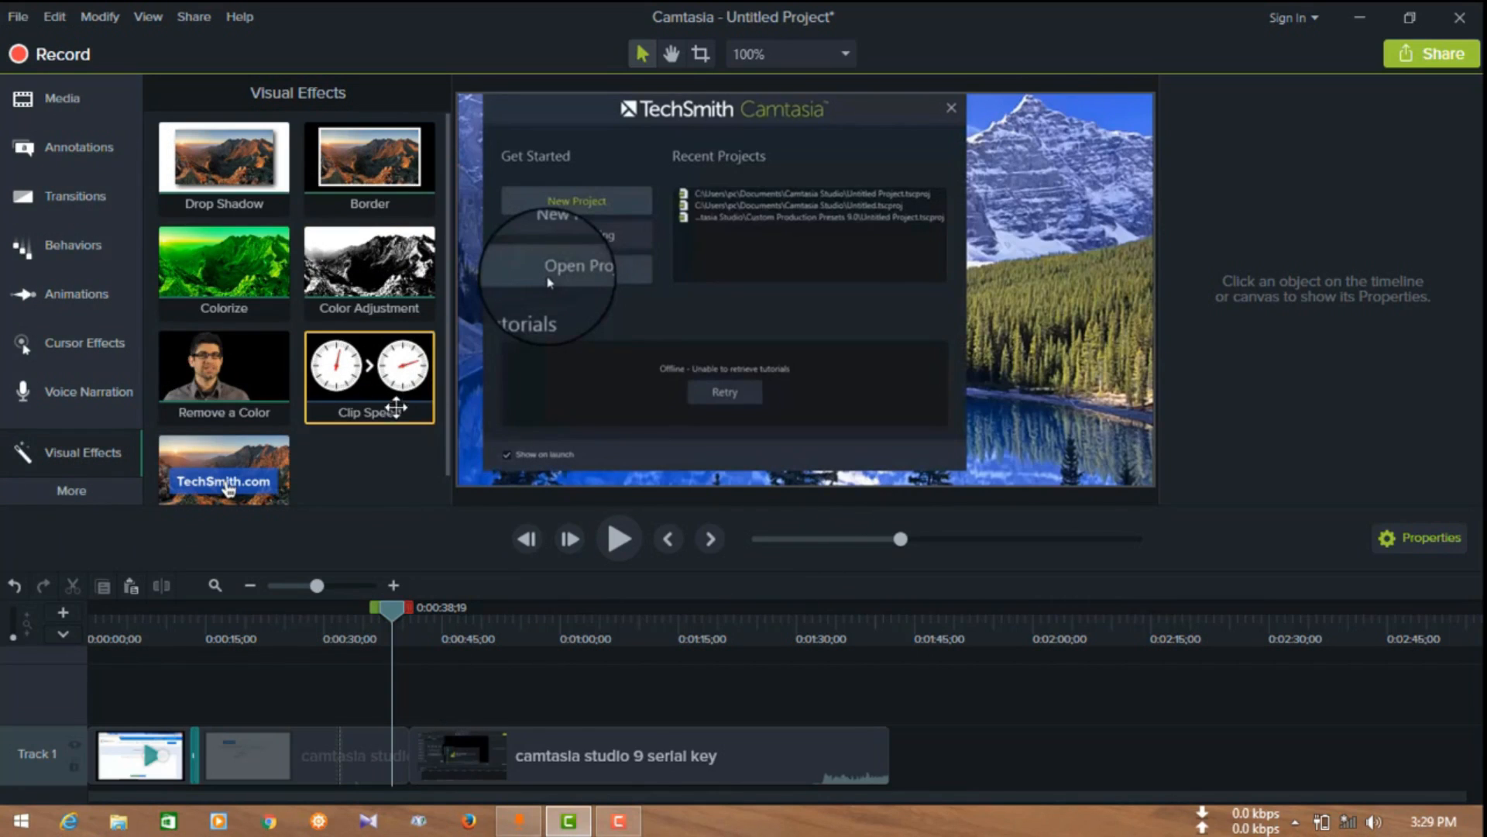
pyautogui.click(17, 17)
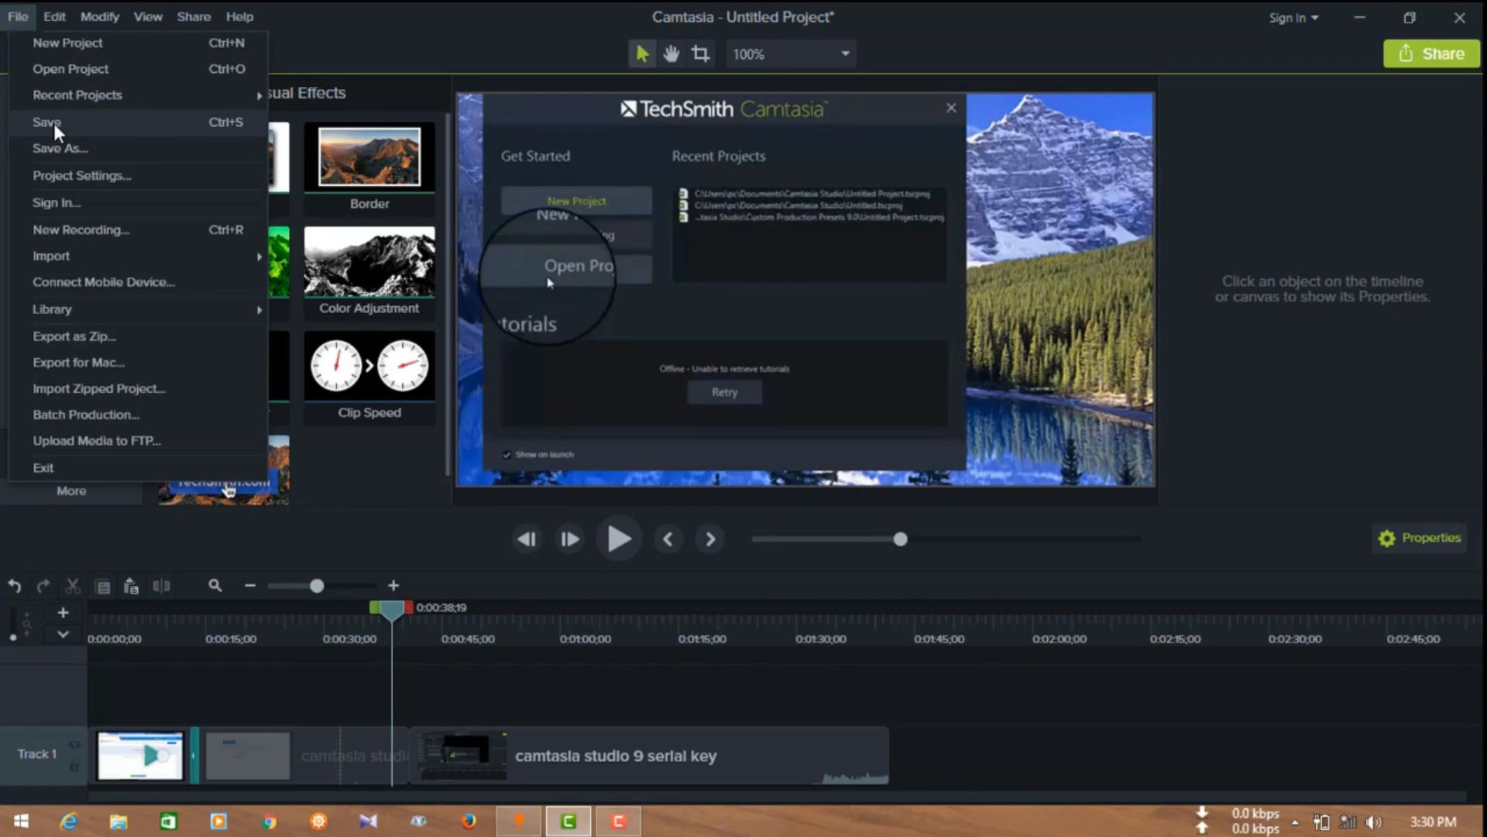
pyautogui.click(17, 24)
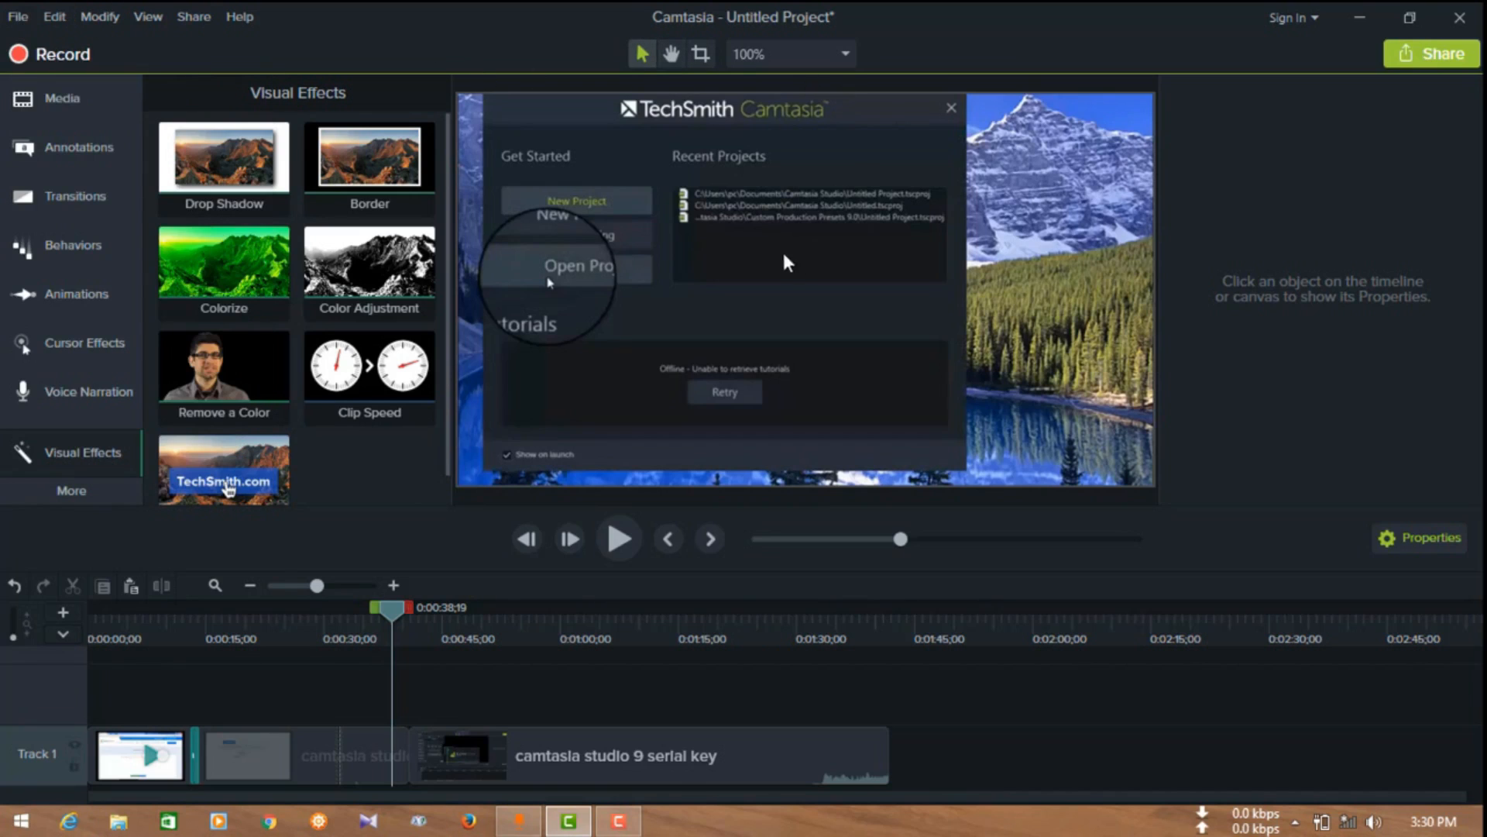
# - Start producing the project to a local file with the MP4 only (up to 1080p) preset
pyautogui.click(1442, 56)
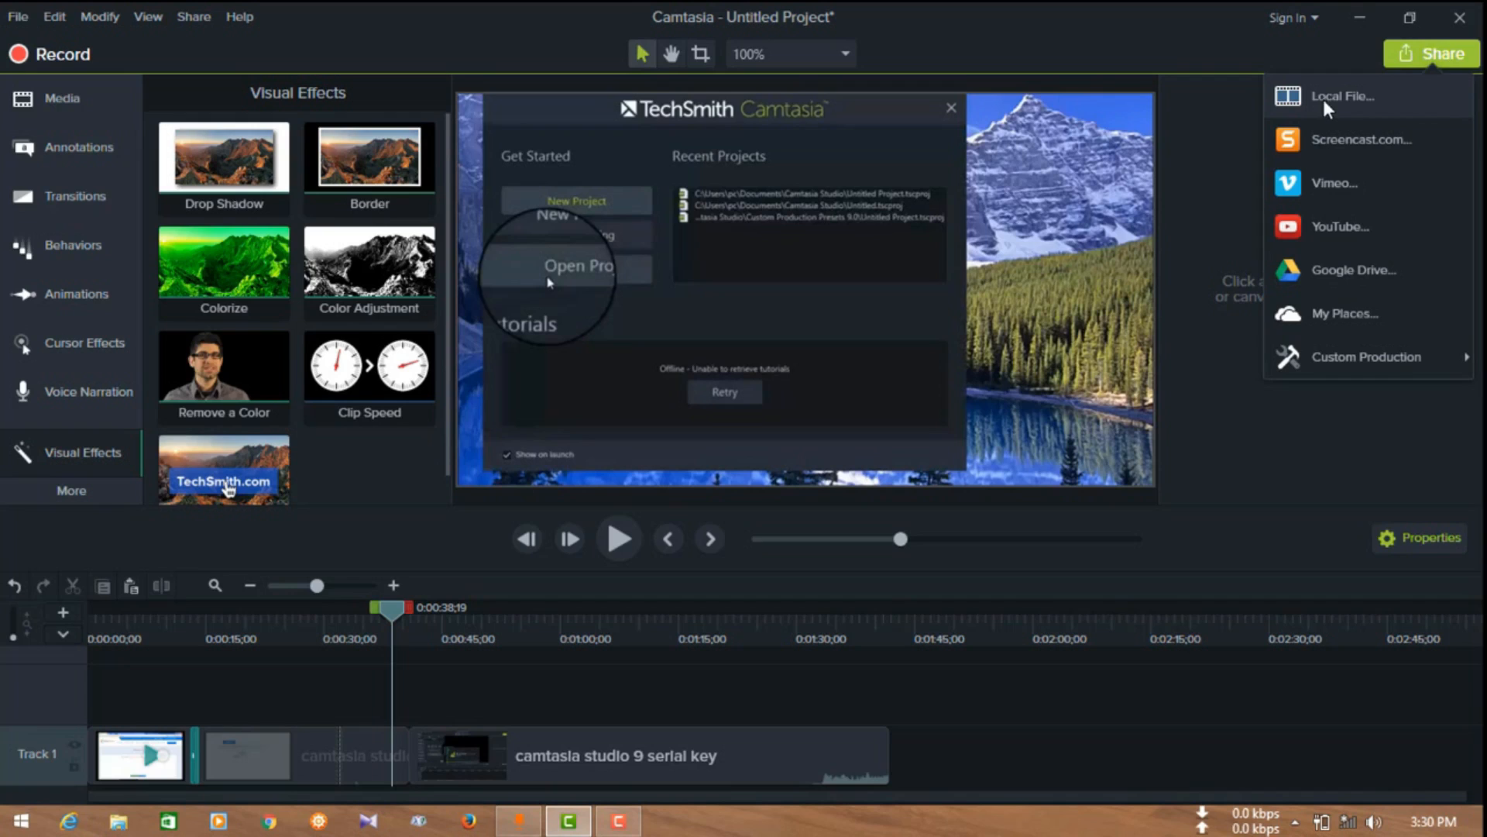
pyautogui.click(1348, 106)
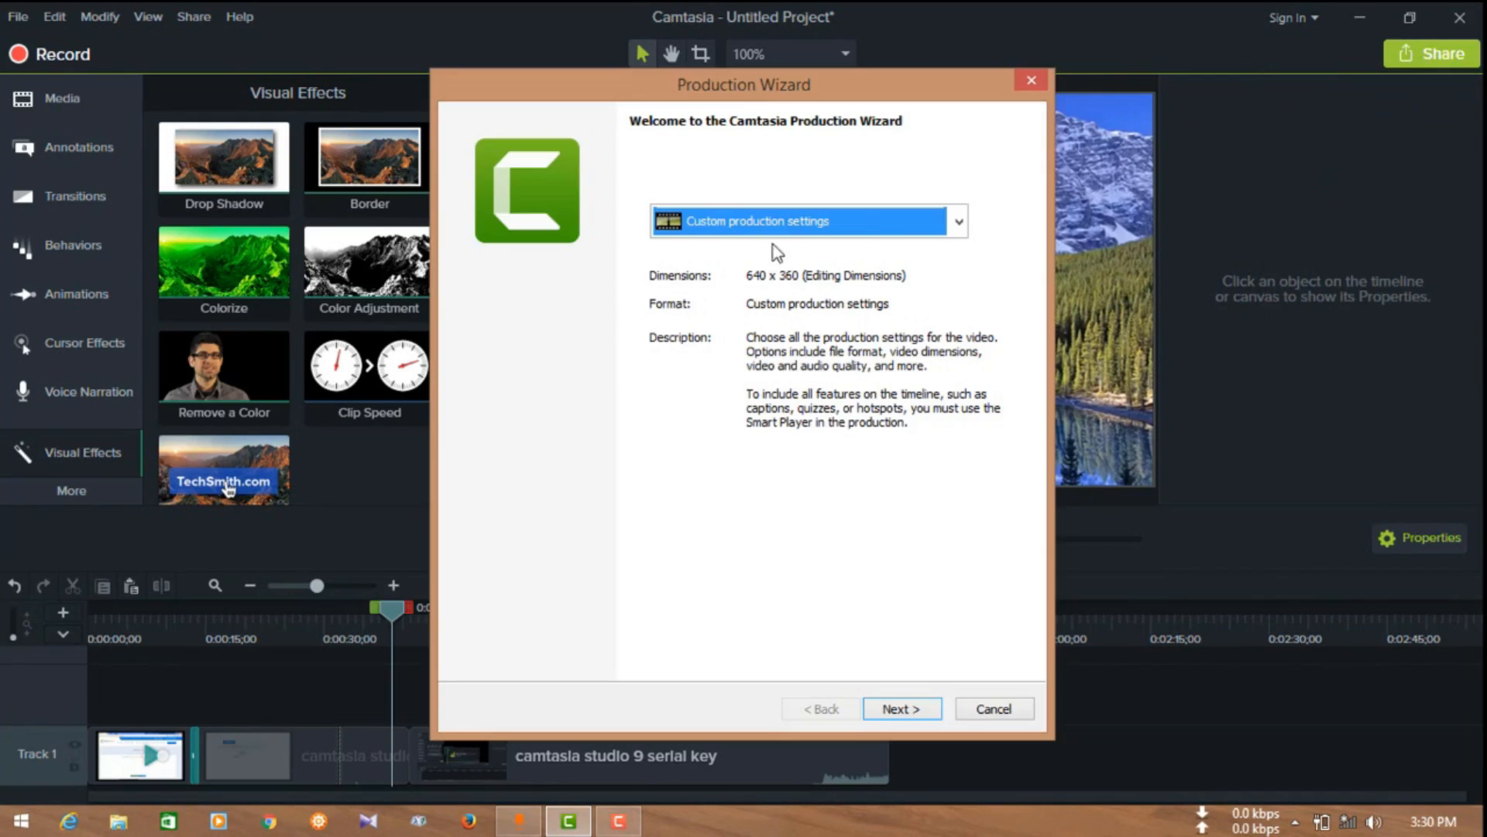
pyautogui.click(884, 229)
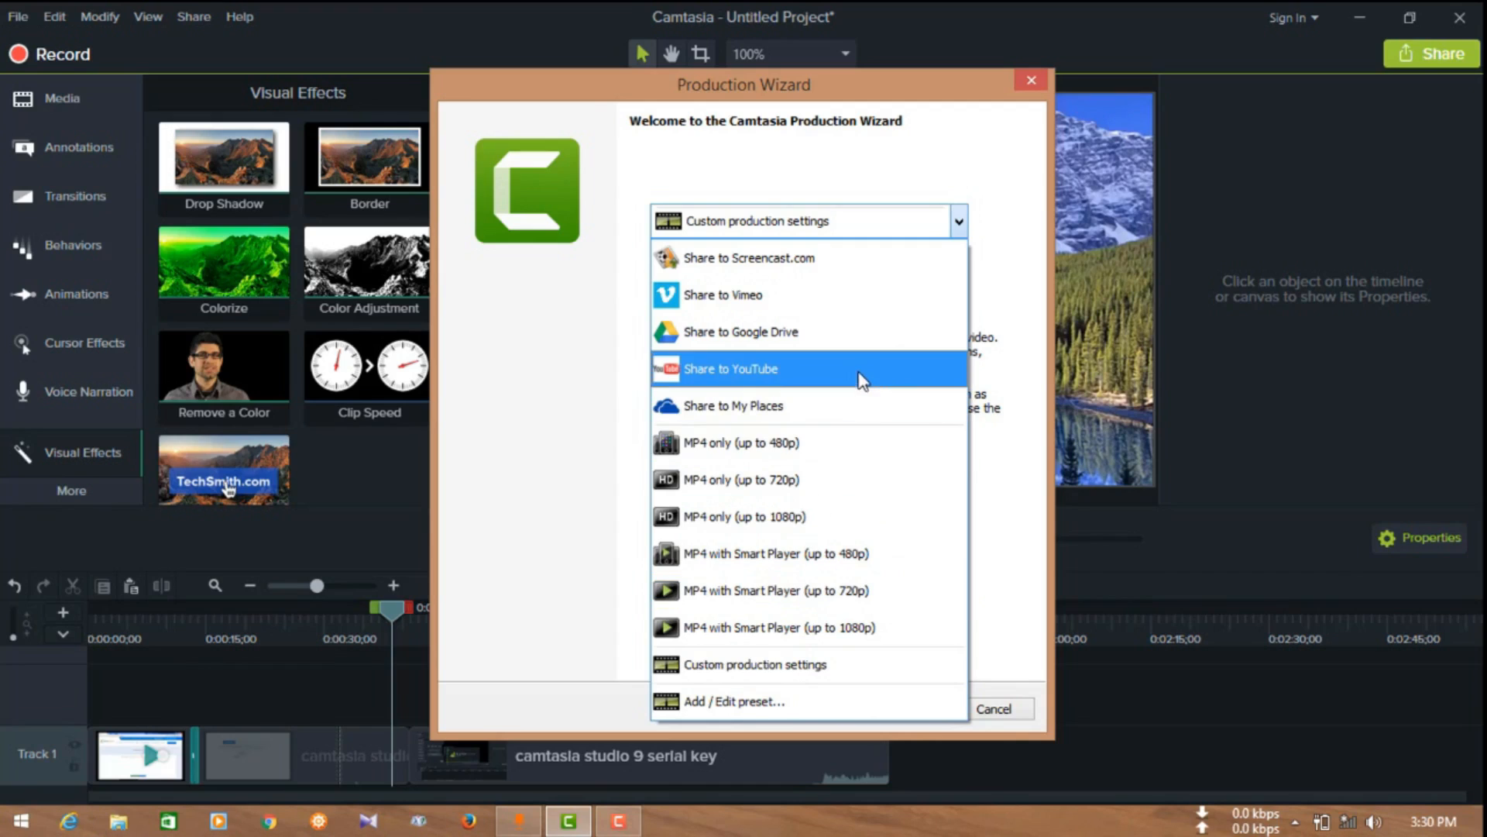
pyautogui.click(756, 517)
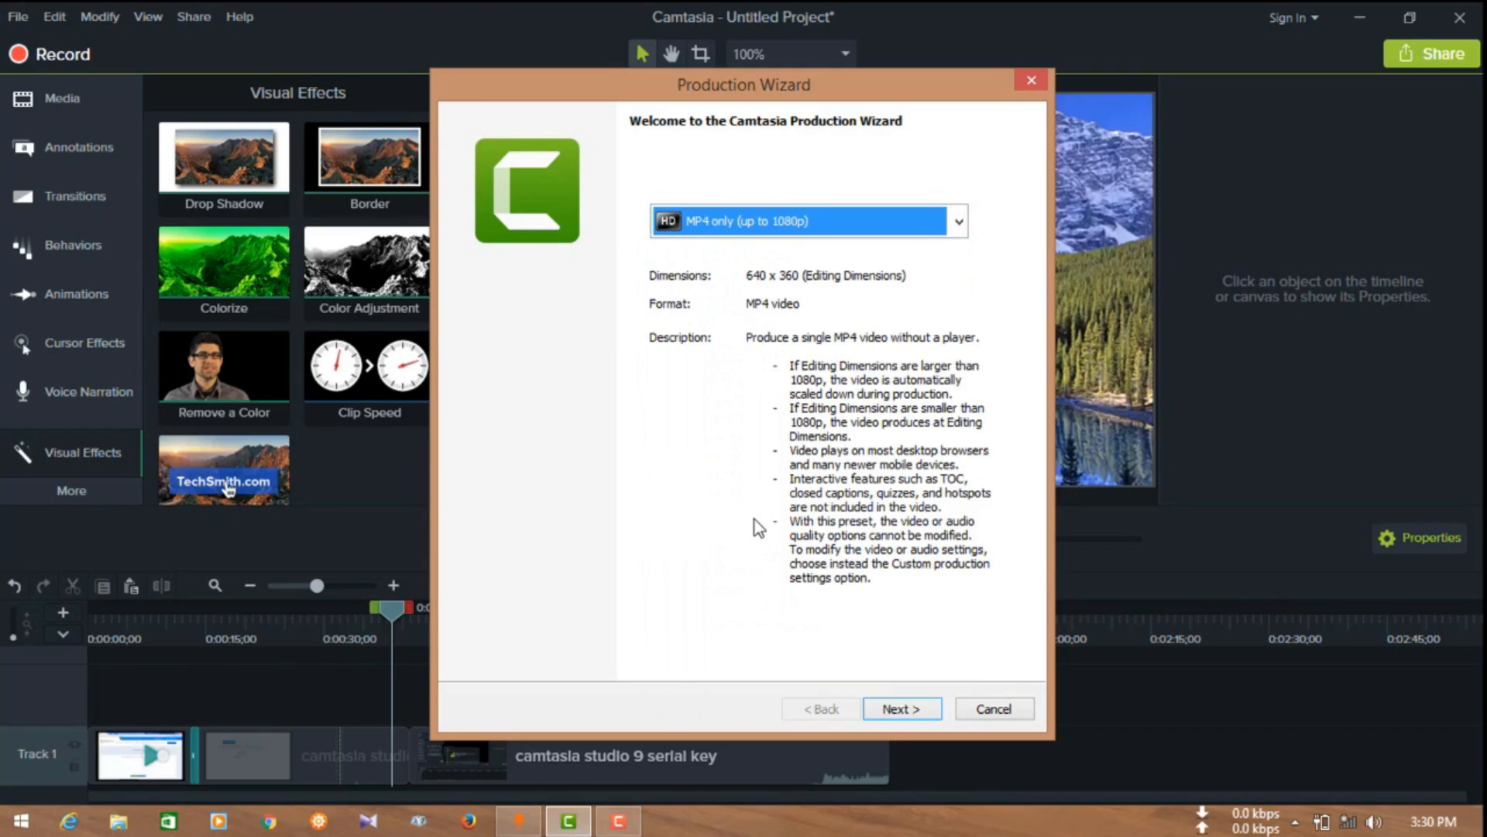
pyautogui.click(898, 709)
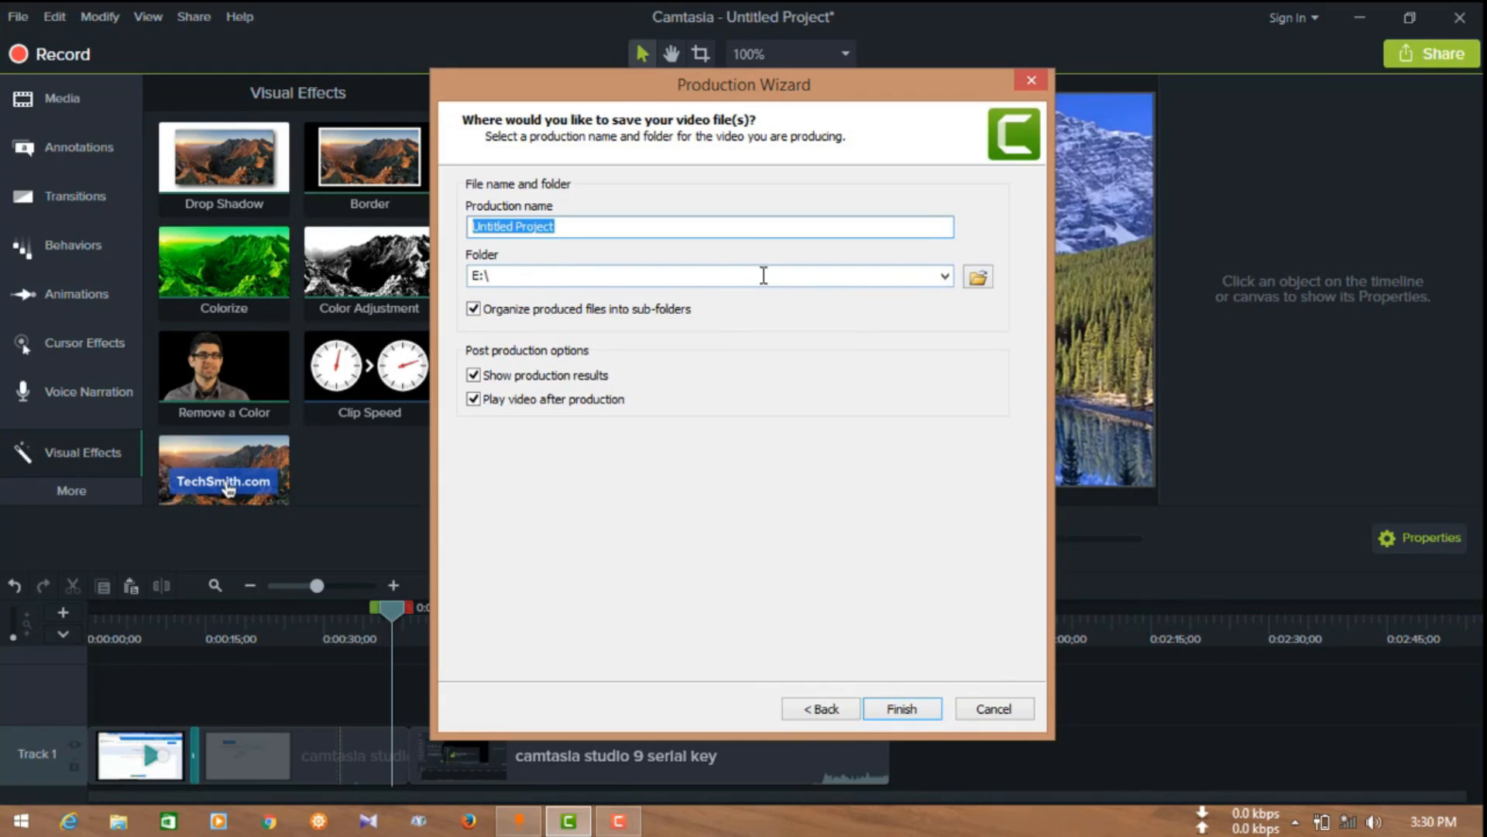
# - Name the production ngfxmfxmhg, keep E:\ as its folder, and render the video
pyautogui.click(978, 277)
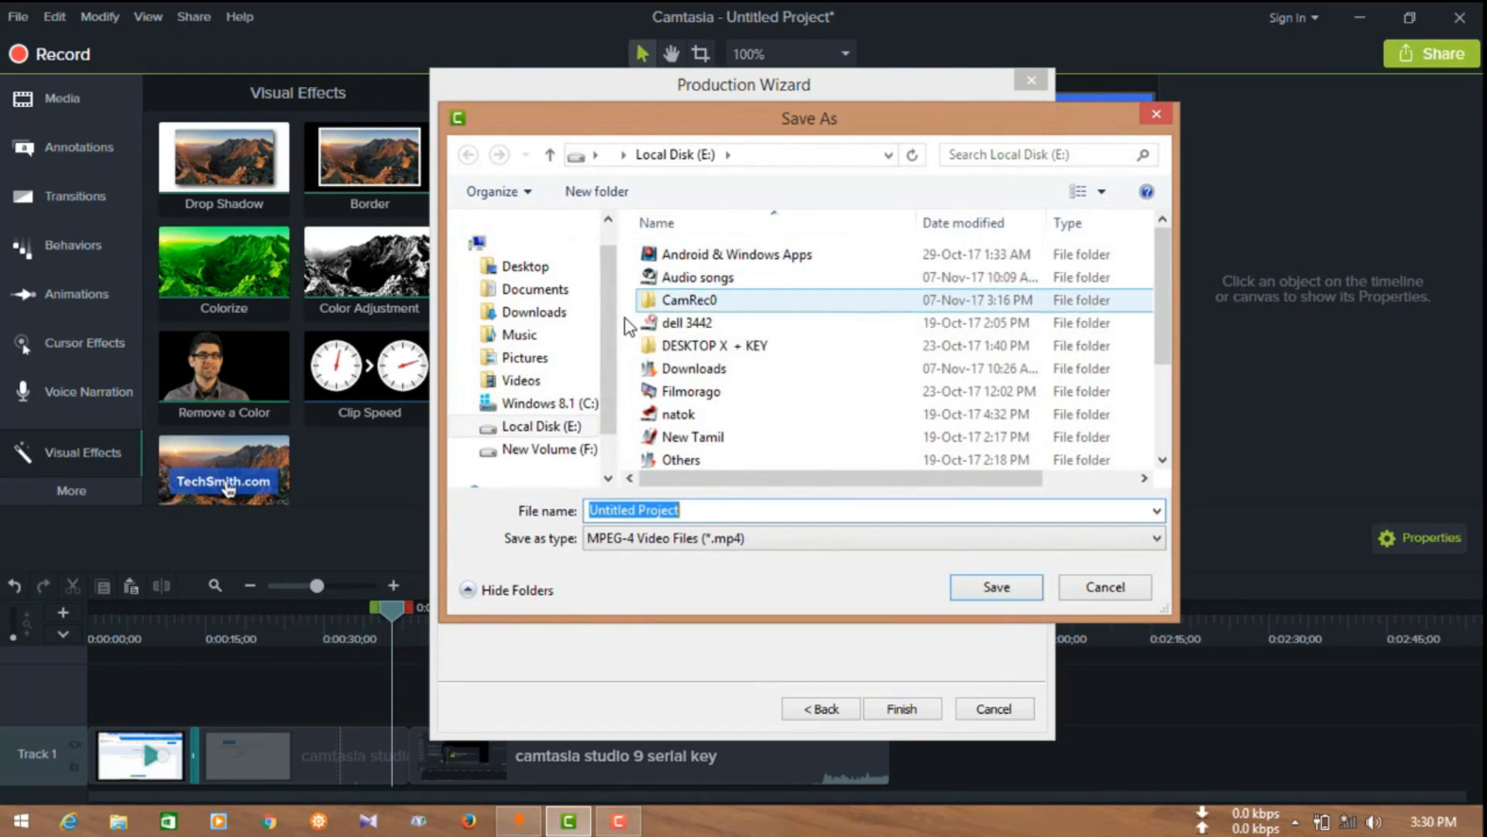
pyautogui.click(1155, 115)
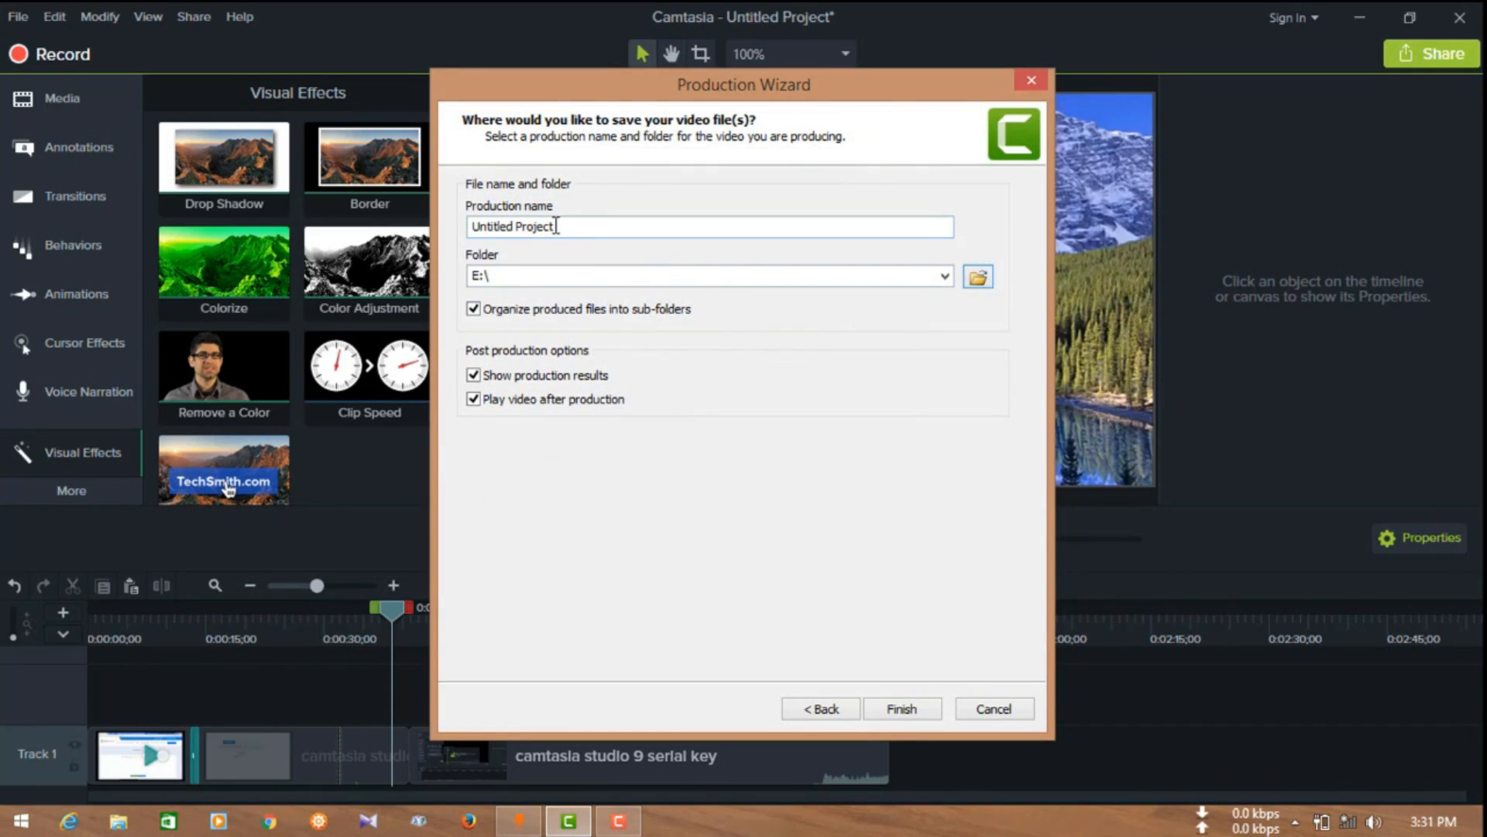
pyautogui.moveTo(559, 225); pyautogui.dragTo(469, 226)
pyautogui.write('ngfxmfxmhg')
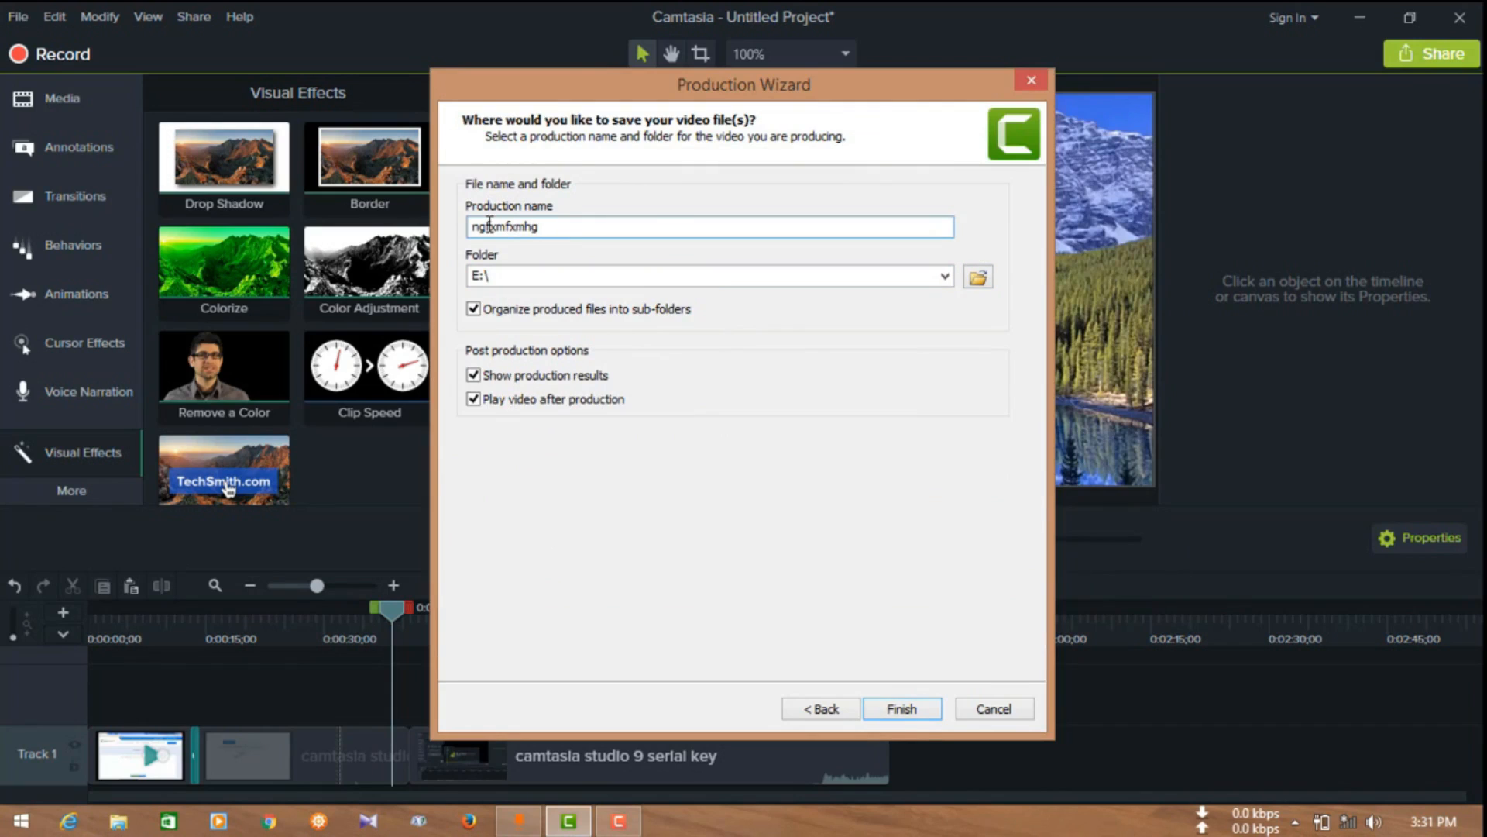
pyautogui.click(896, 710)
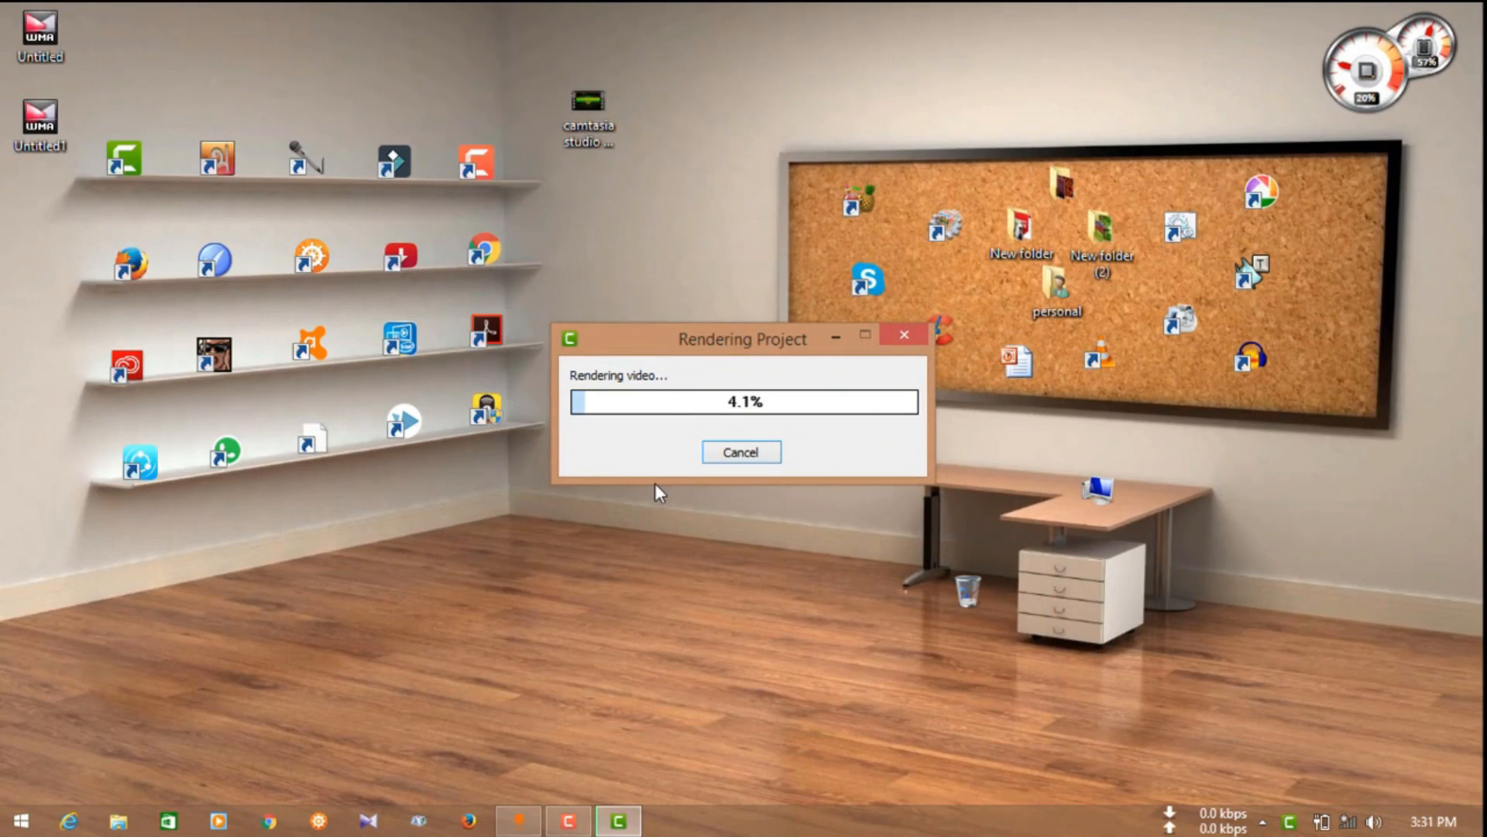
# - Close the playback of the produced ngfxmfxmhg.mp4 and finish the production results
pyautogui.moveTo(618, 821)
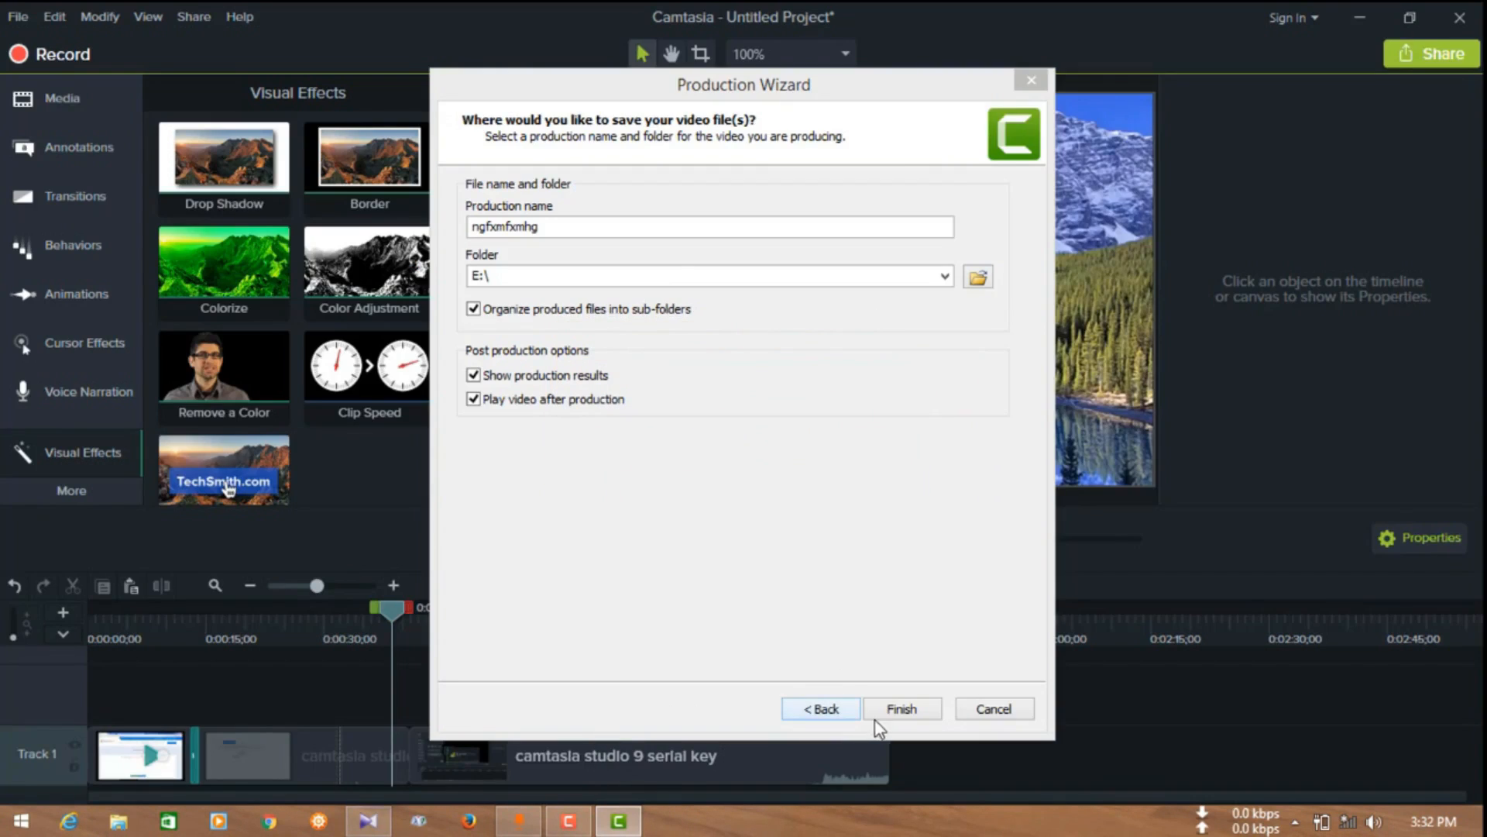
pyautogui.click(902, 708)
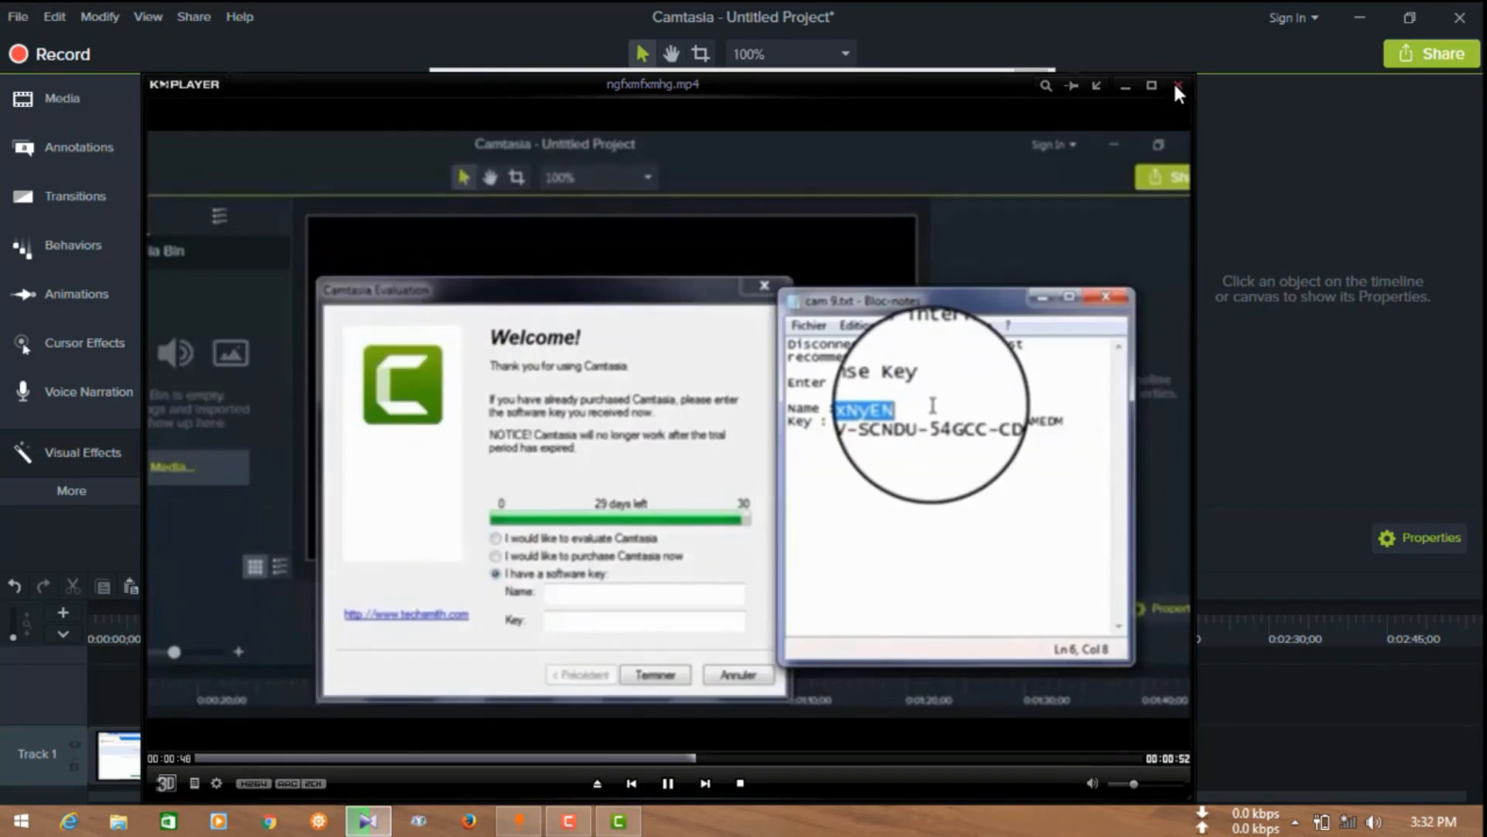
pyautogui.click(1176, 87)
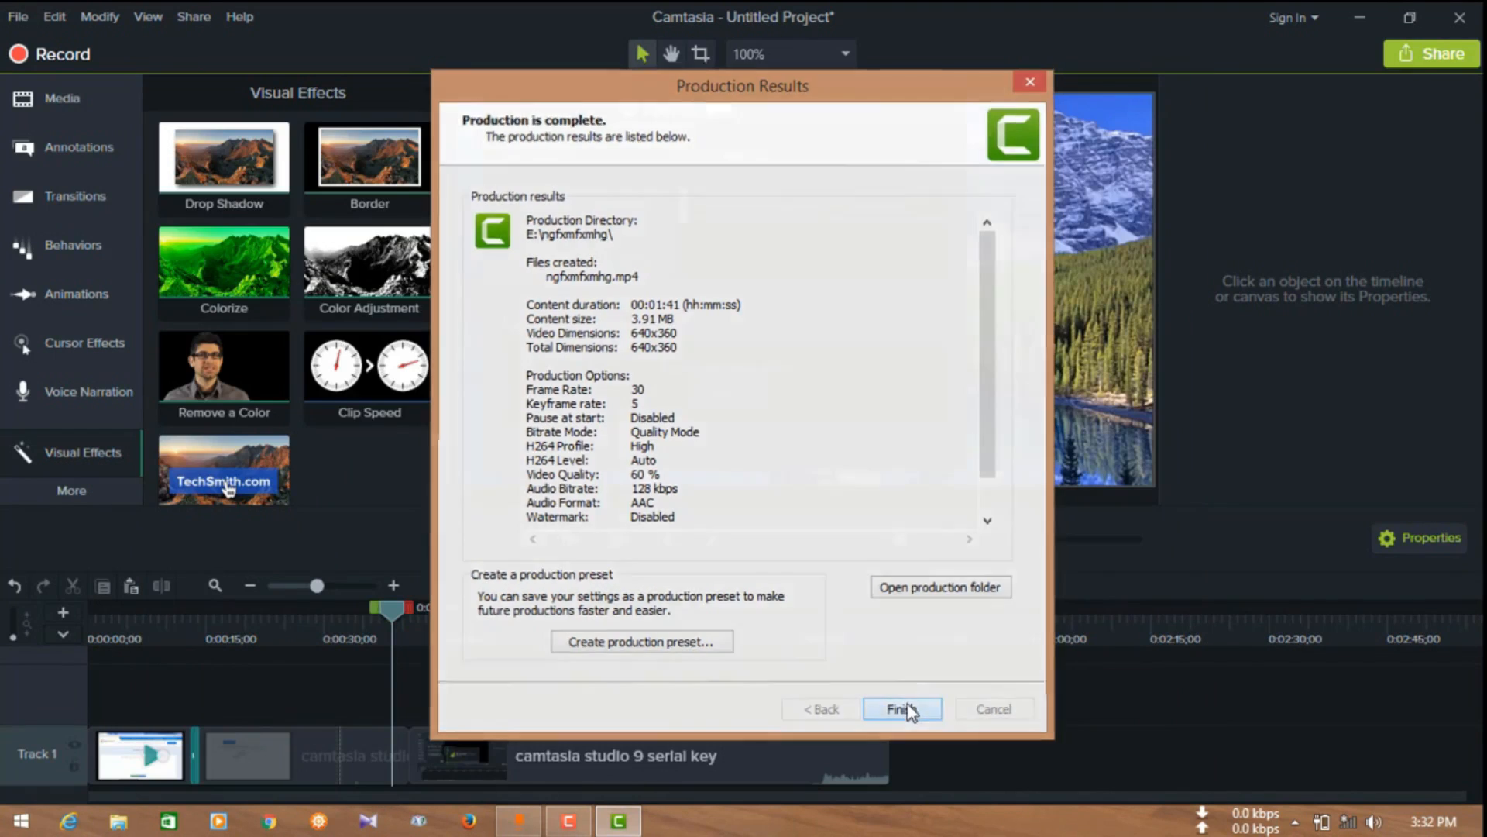
pyautogui.click(903, 708)
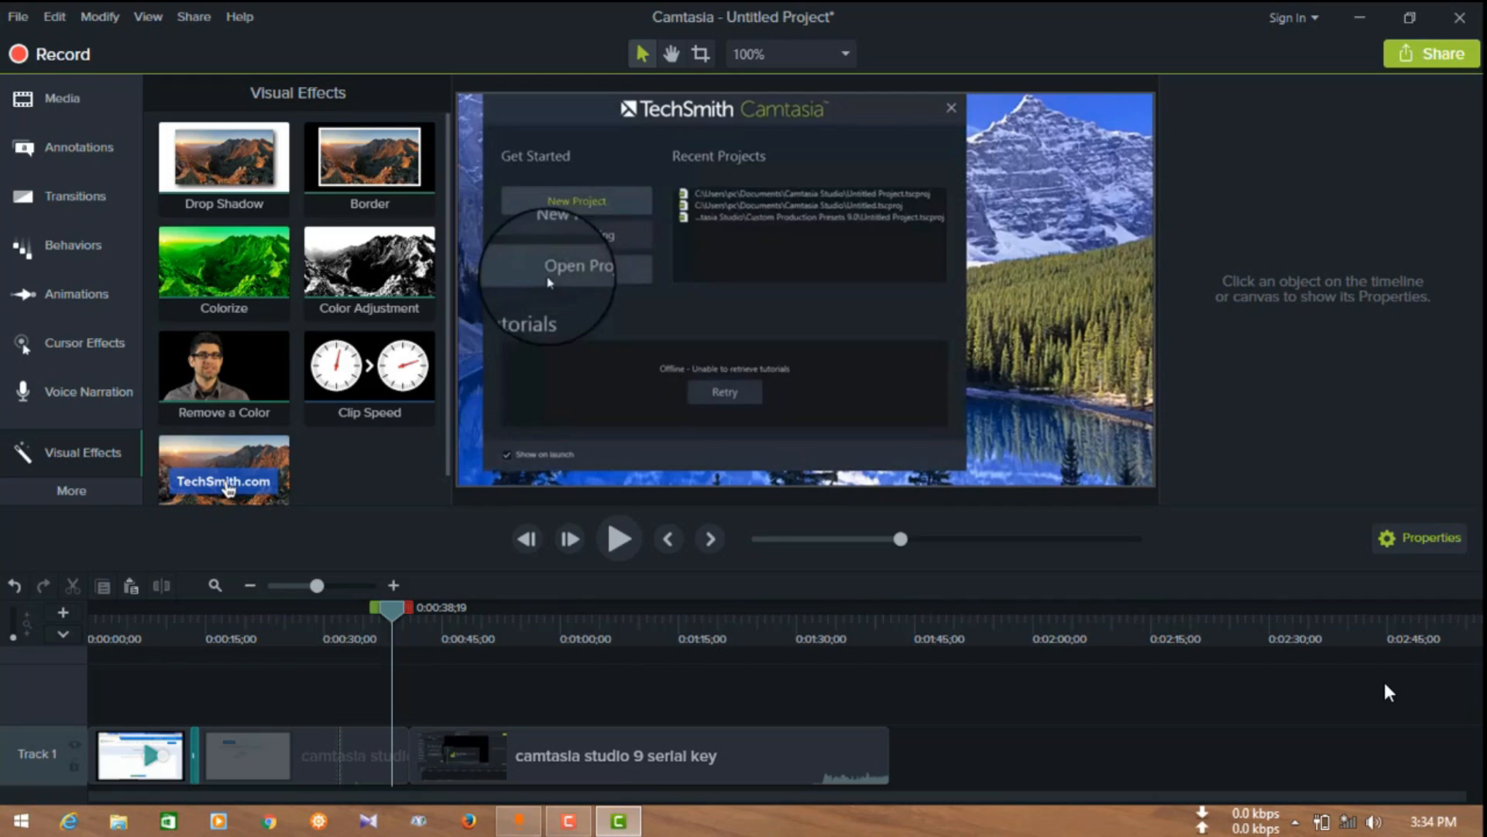
pyautogui.click(562, 822)
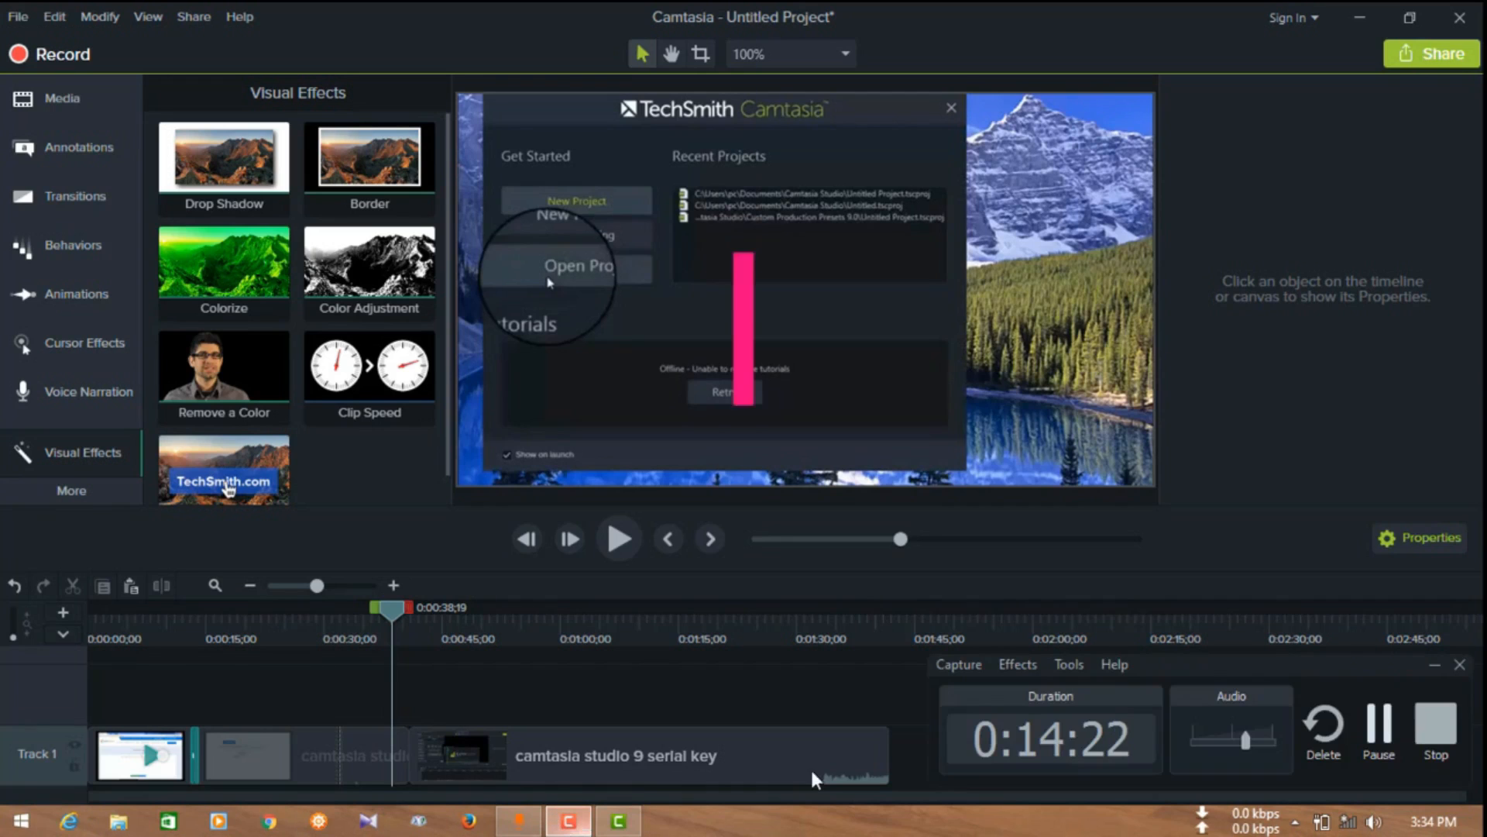
pyautogui.click(1375, 732)
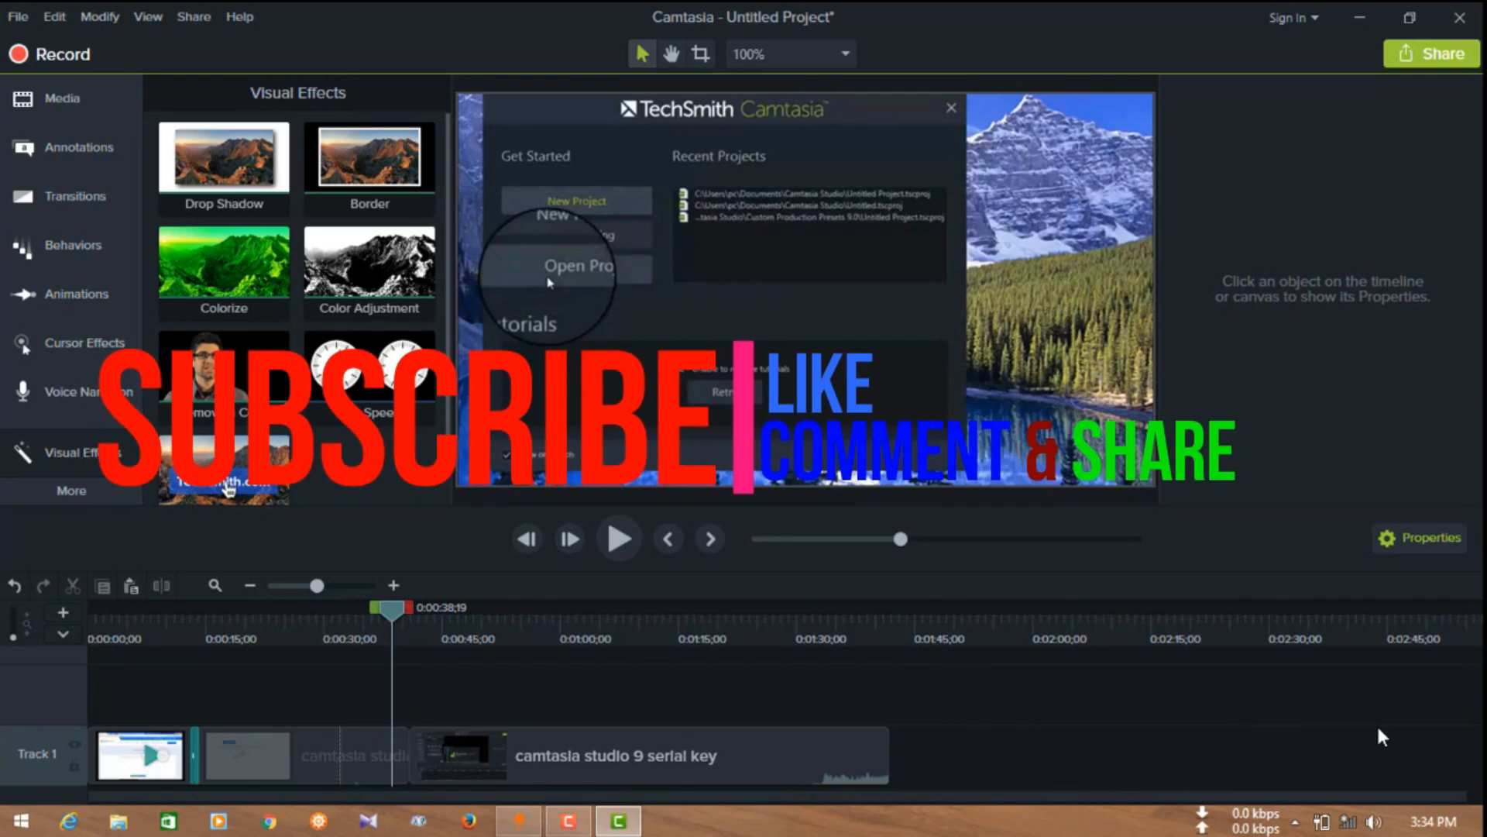